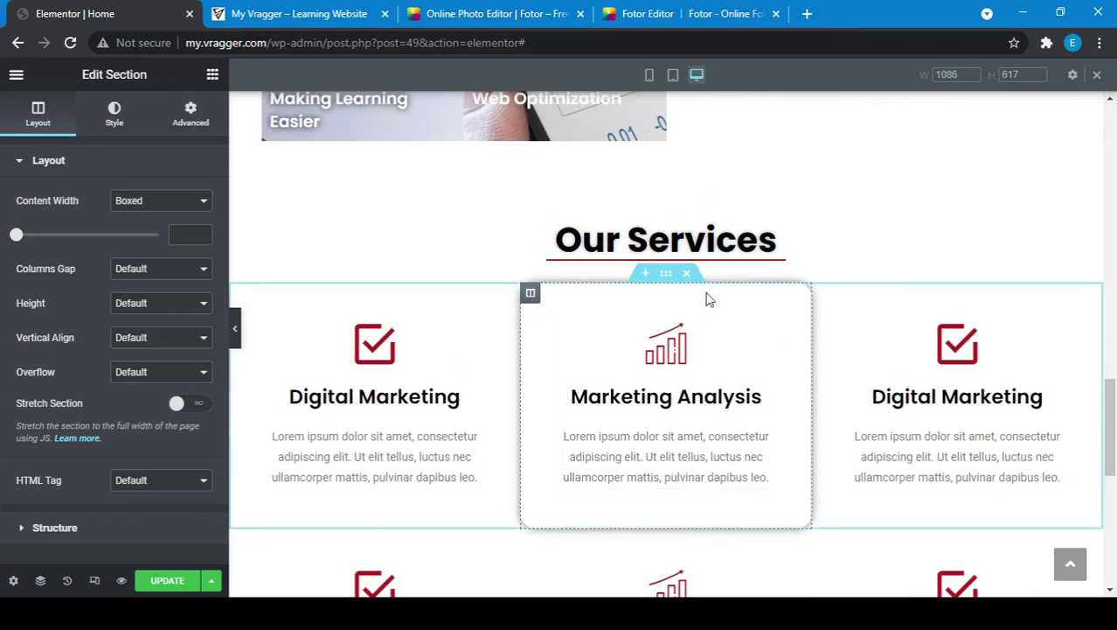
# Step: Copy the Our Services heading section and paste it into a new section below the services row
pyautogui.rightClick(665, 210)
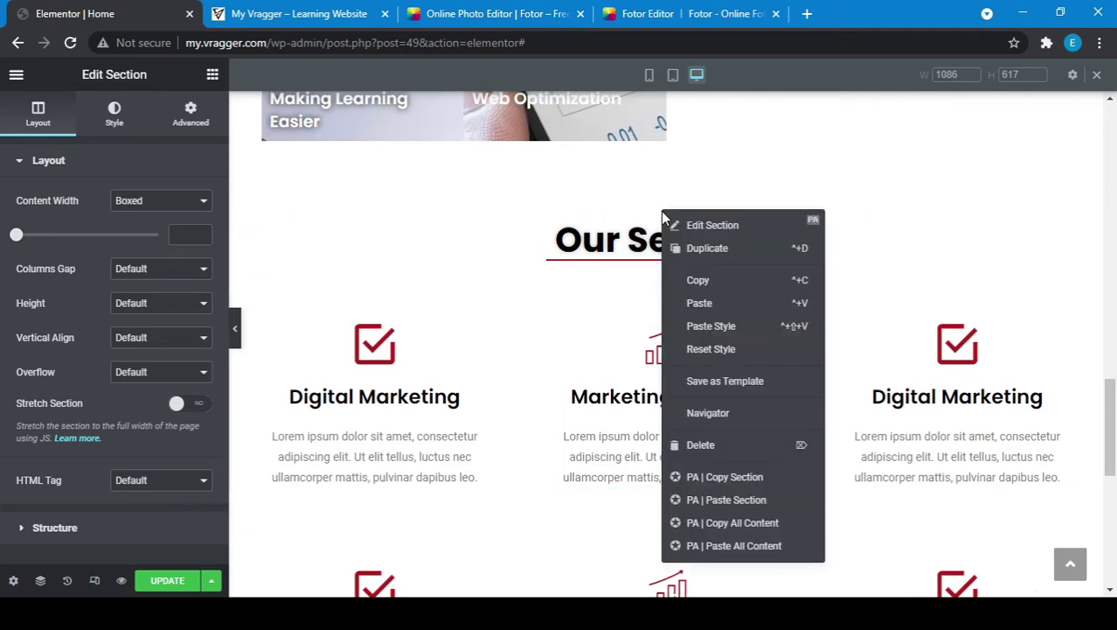
pyautogui.click(702, 282)
pyautogui.scroll(-5, 656, 463)
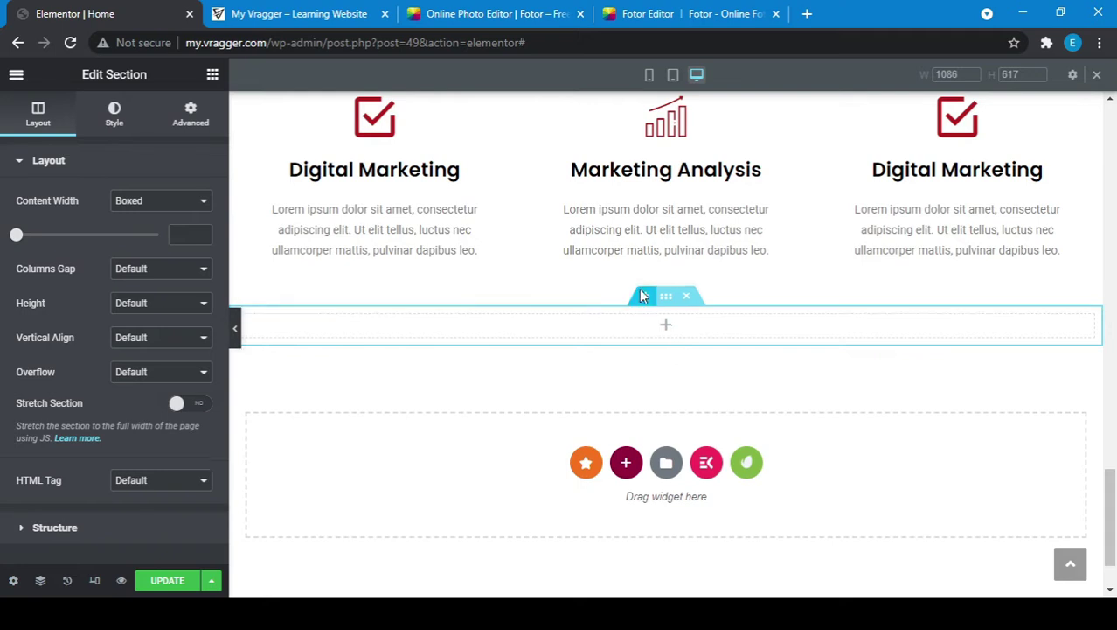
pyautogui.click(641, 296)
pyautogui.rightClick(496, 365)
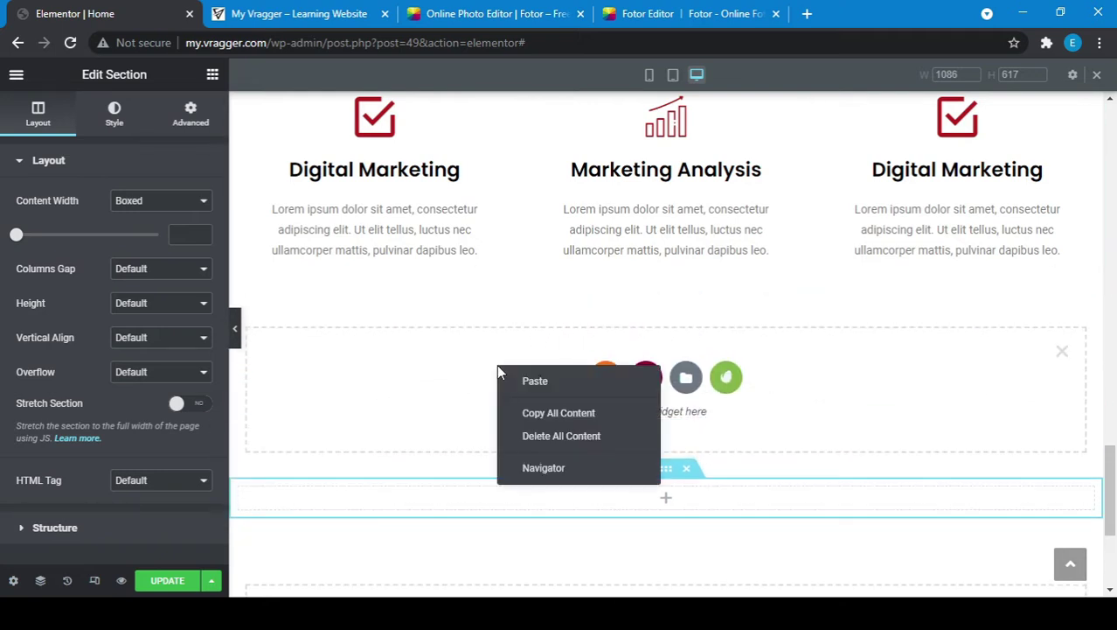
pyautogui.click(544, 391)
# Step: Change the pasted heading's title from Services to Customers
pyautogui.click(641, 335)
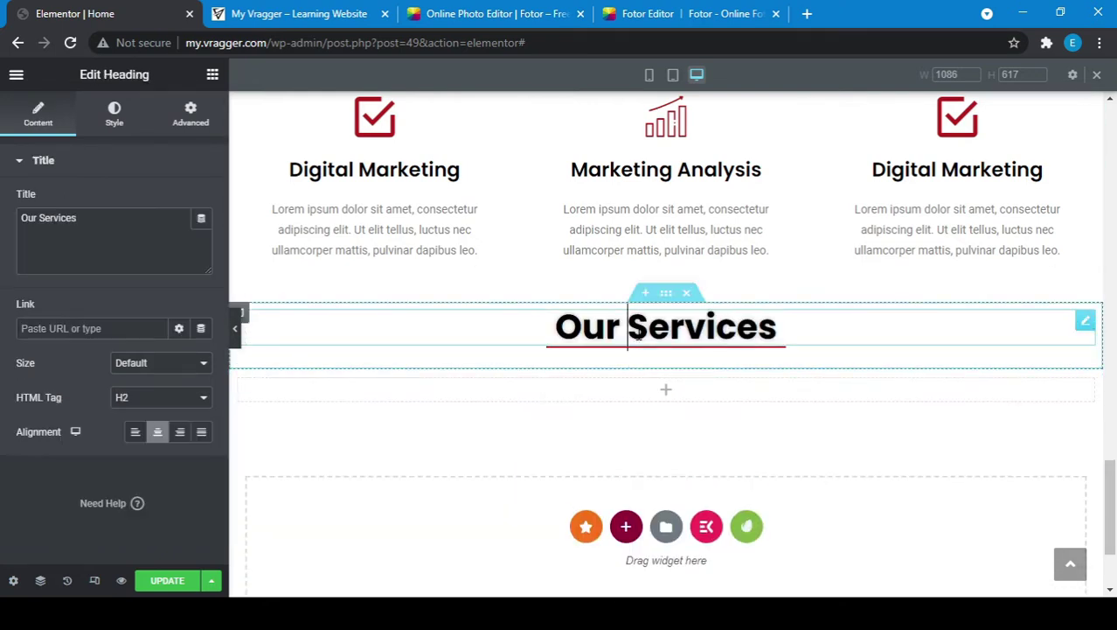
pyautogui.click(71, 220)
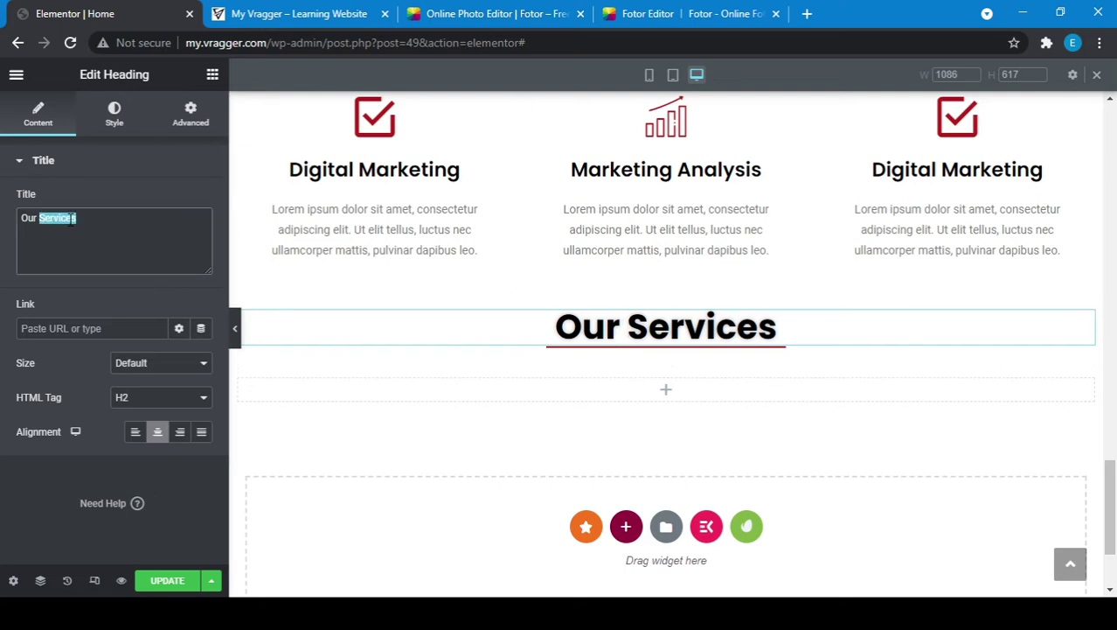
pyautogui.write('Custom')
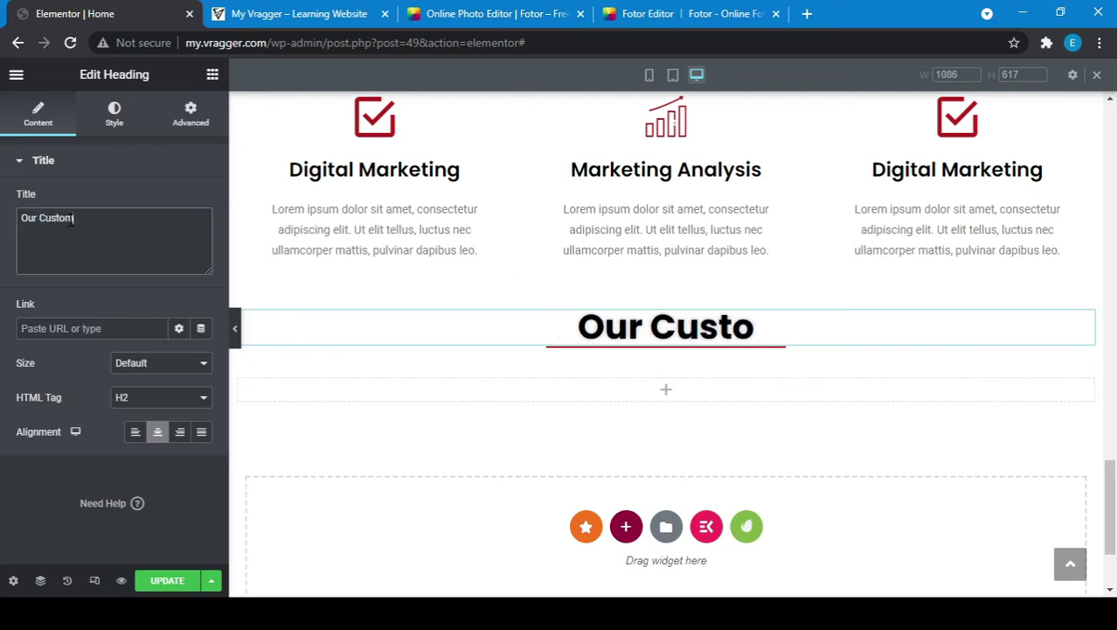
pyautogui.write('ers')
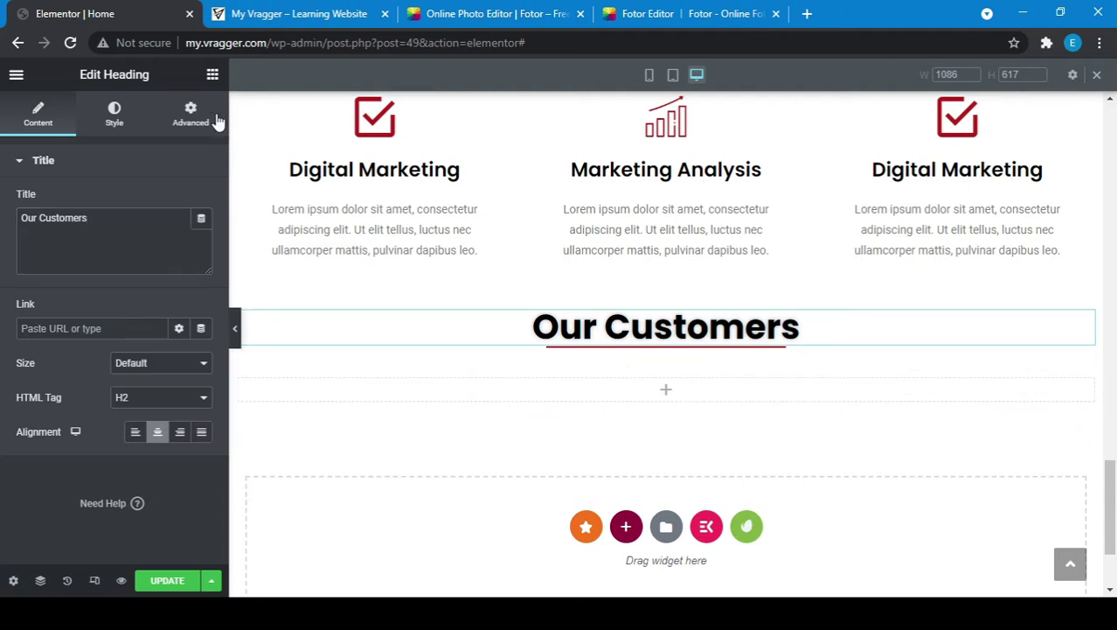
# Step: Search widgets for 'tes' and drop a Testimonial widget under Our Customers
pyautogui.click(213, 76)
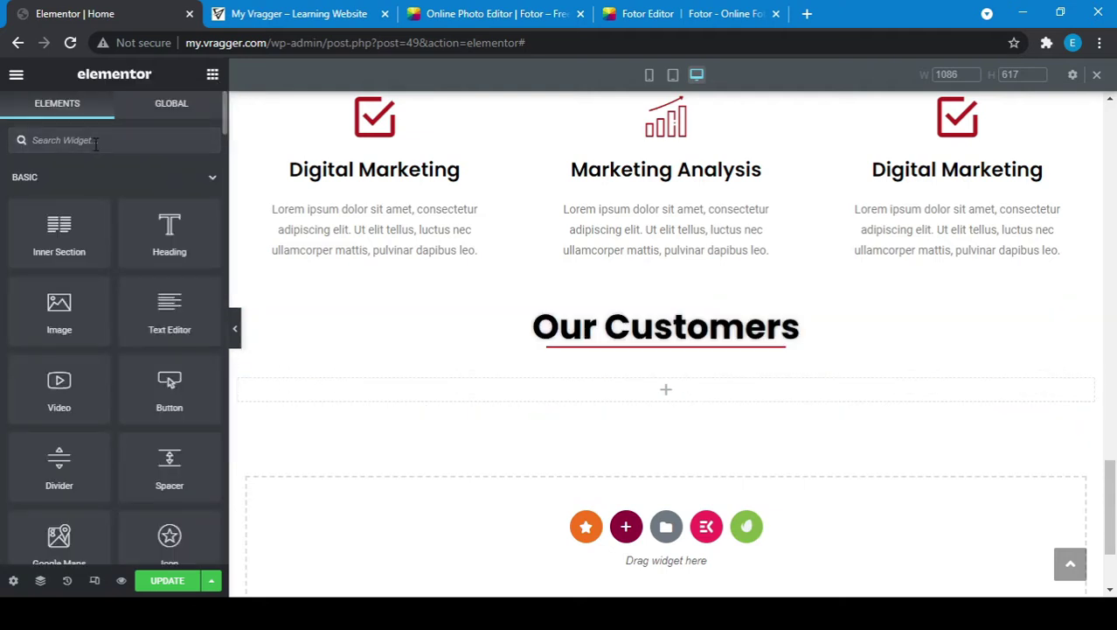
pyautogui.write('testi')
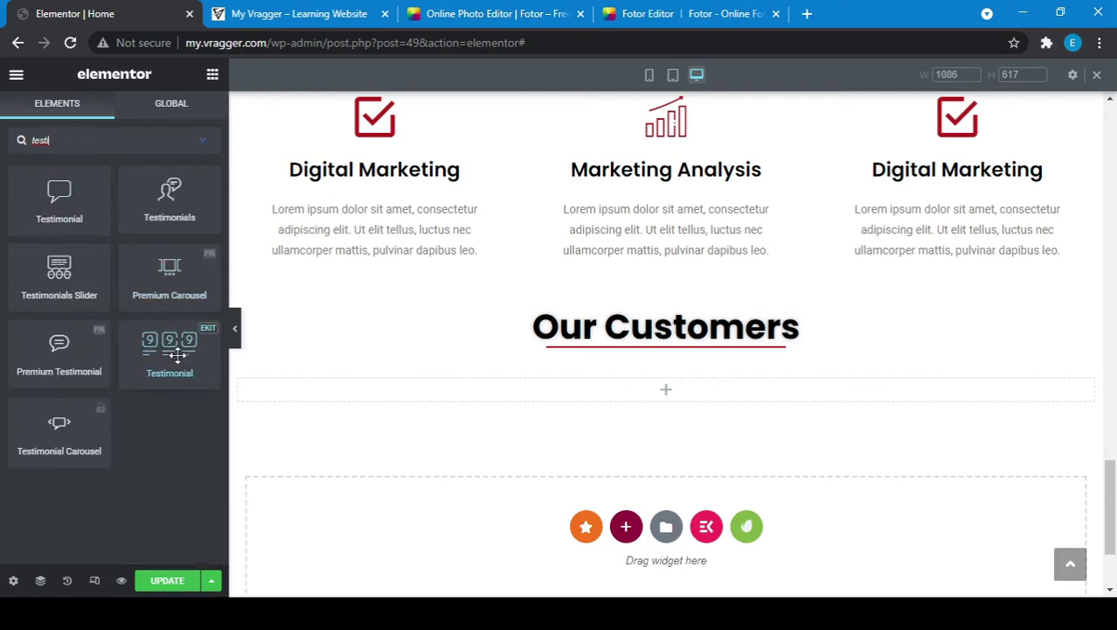
pyautogui.moveTo(174, 354); pyautogui.dragTo(463, 408)
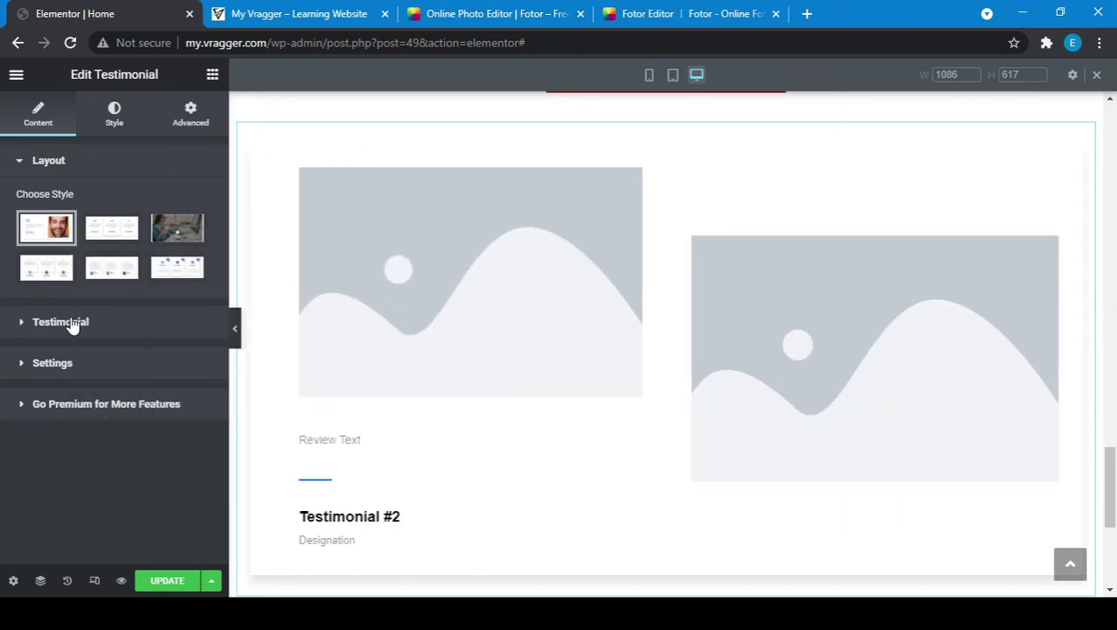
# Step: Expand the testimonial items and open Testimonial #1's fields
pyautogui.click(73, 322)
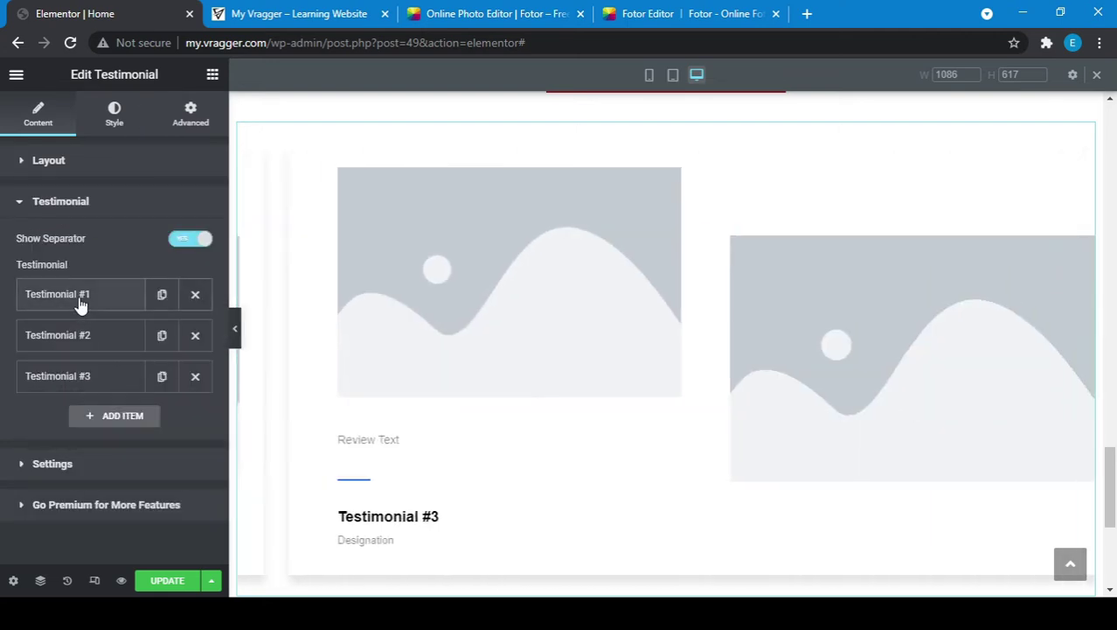
pyautogui.click(80, 302)
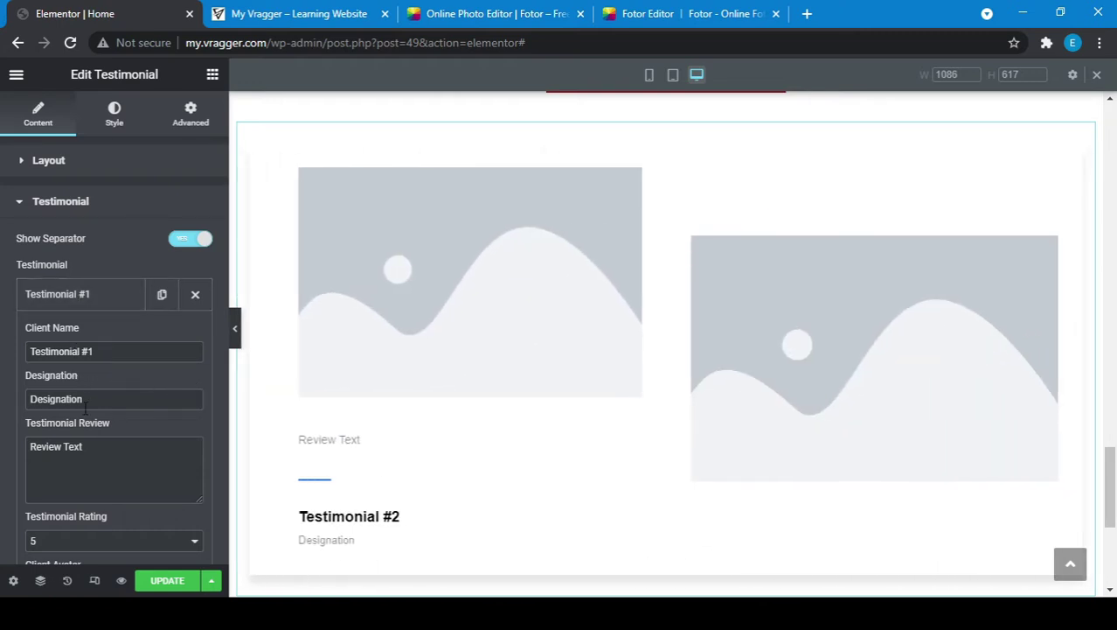
pyautogui.scroll(-3, 90, 464)
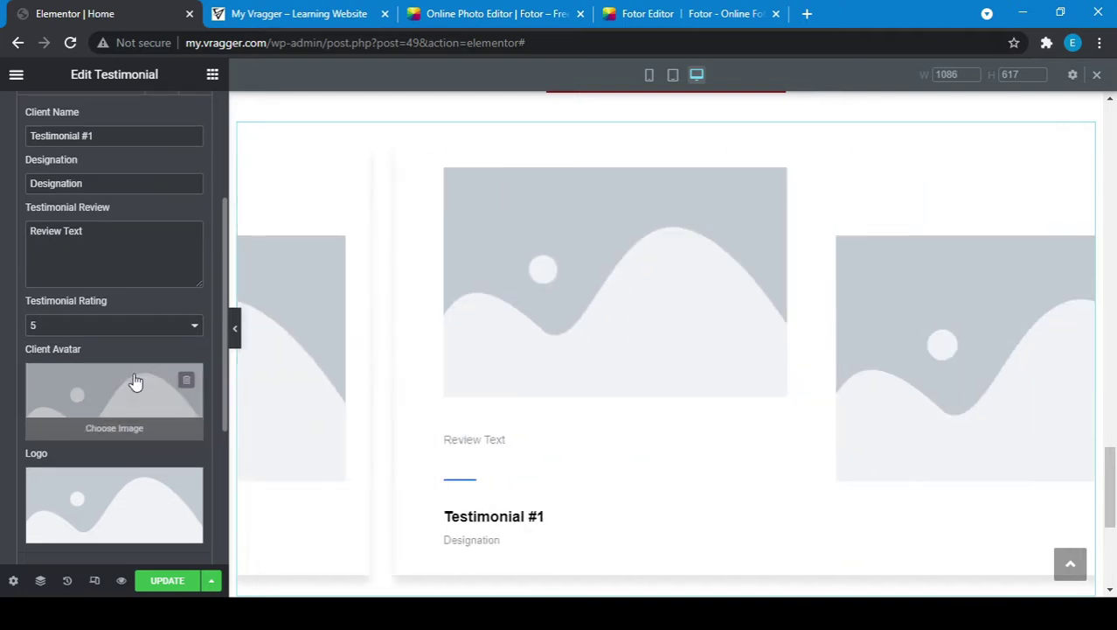
# Step: Upload ava-1.jpg and set it as the first testimonial's client avatar
pyautogui.click(88, 433)
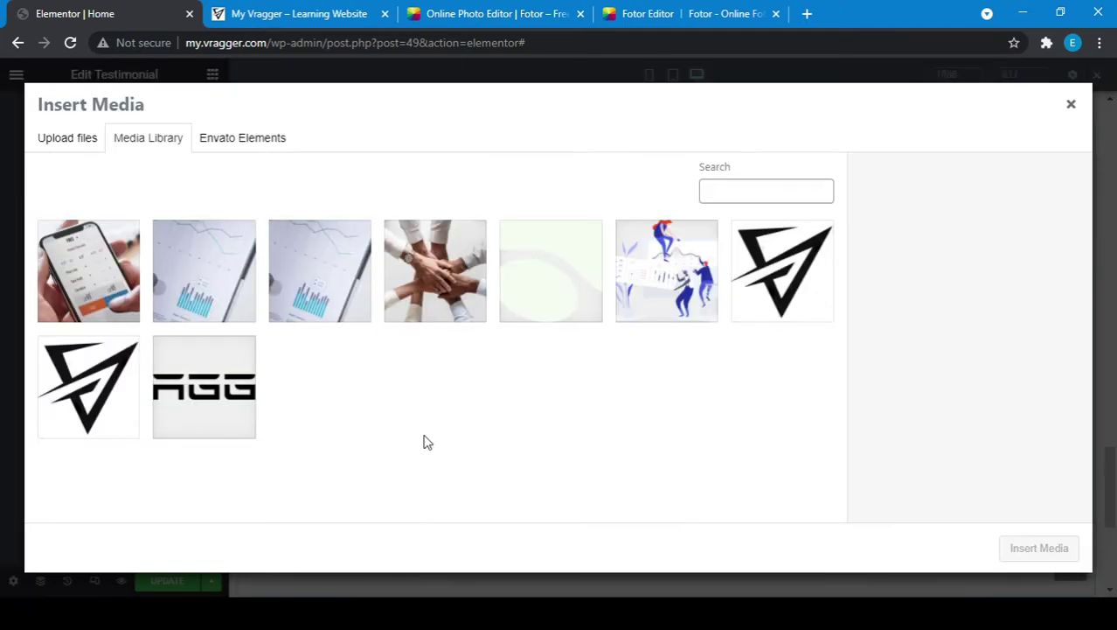
pyautogui.click(40, 144)
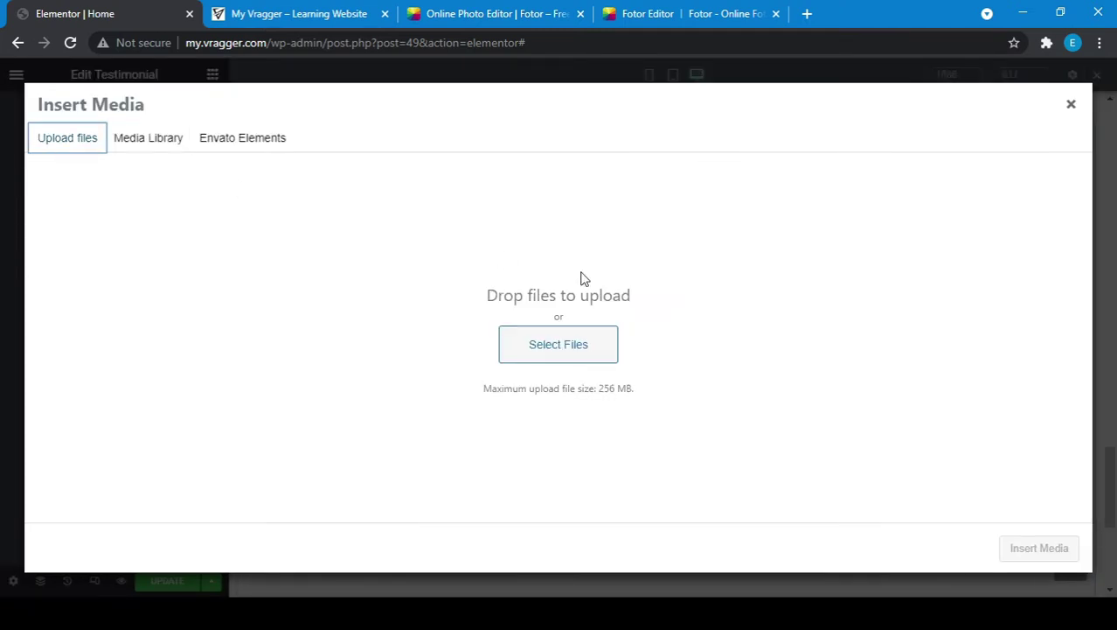
pyautogui.click(544, 345)
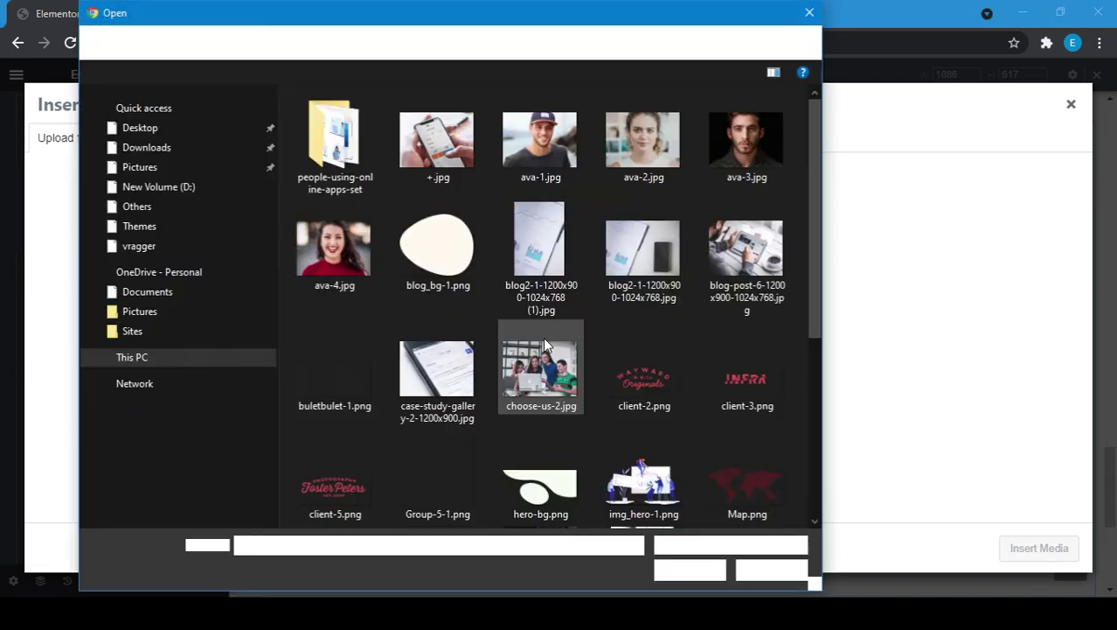
pyautogui.doubleClick(541, 368)
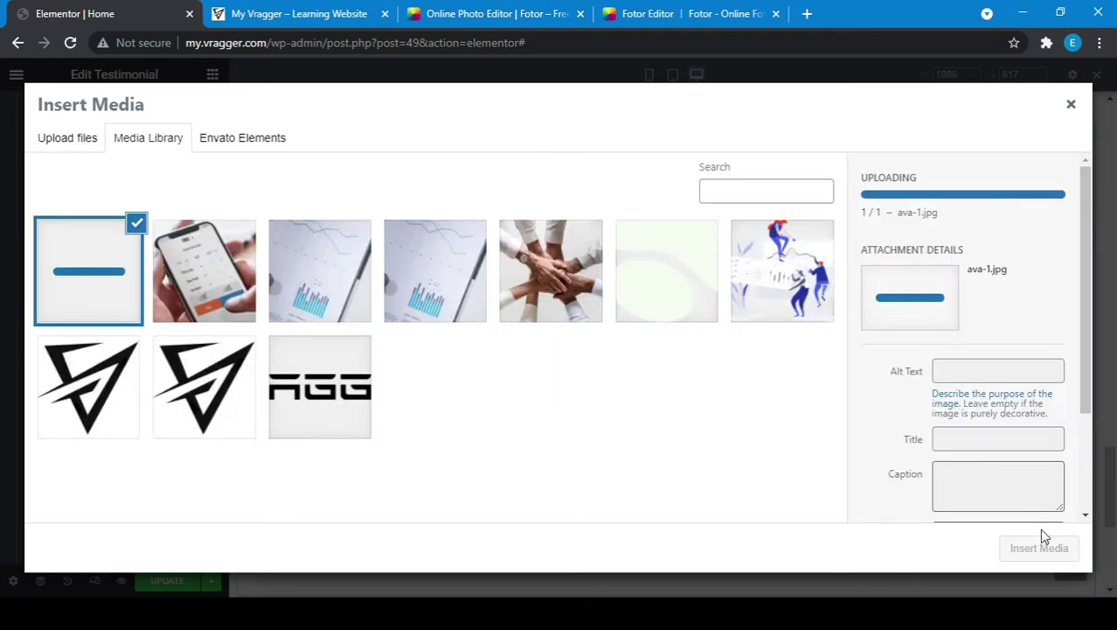
pyautogui.click(1040, 550)
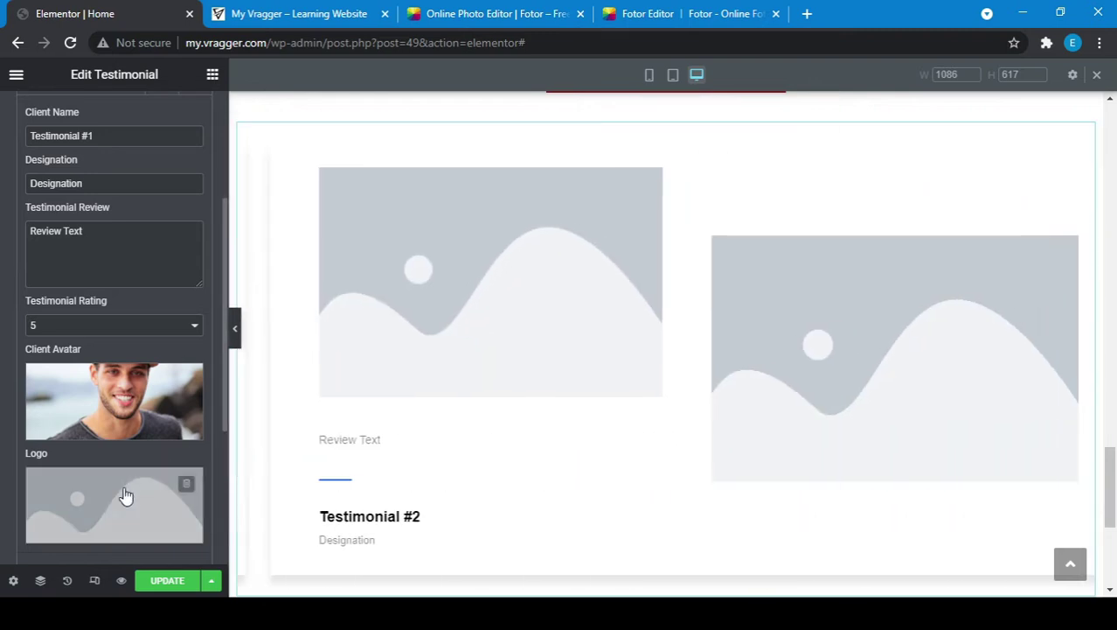
# Step: Upload client-2.png and set it as the first testimonial's logo
pyautogui.click(83, 531)
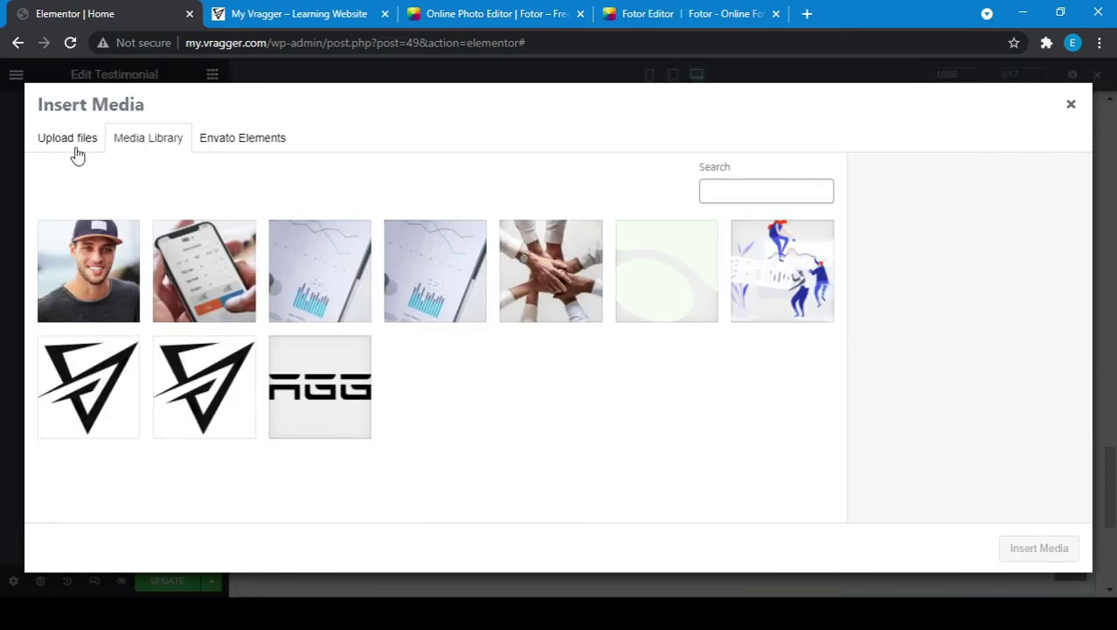
pyautogui.click(70, 146)
pyautogui.click(541, 348)
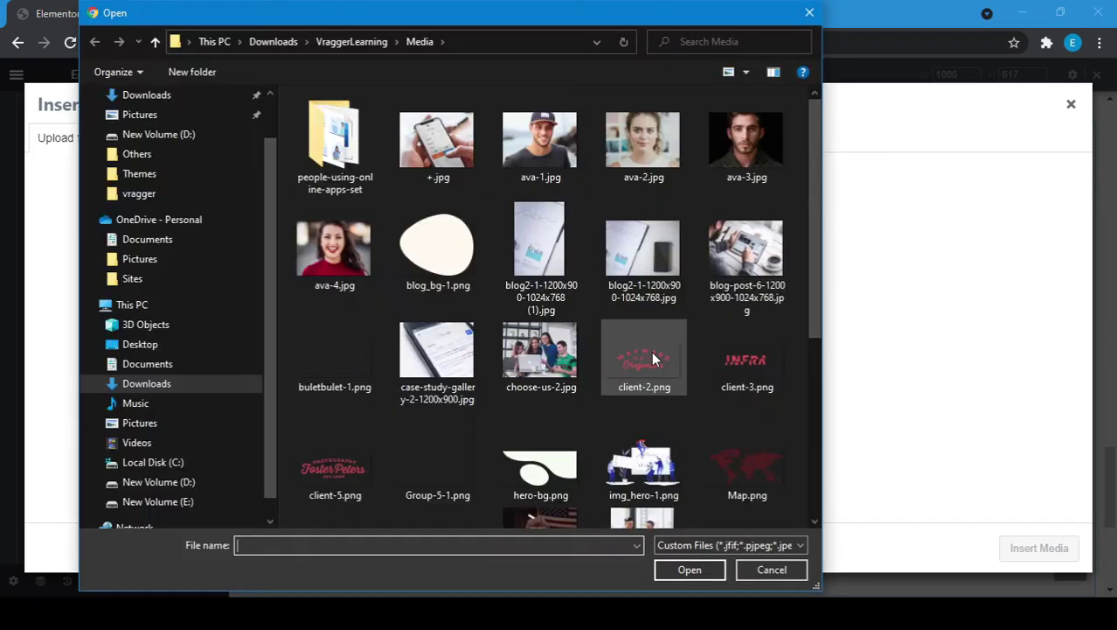
pyautogui.doubleClick(654, 357)
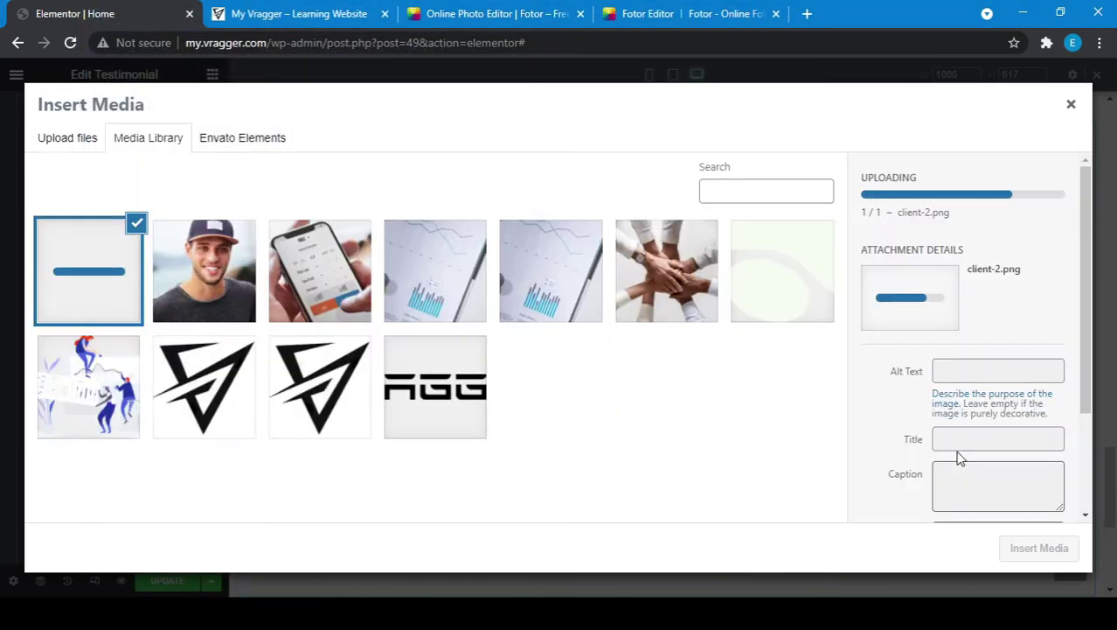
pyautogui.click(1039, 548)
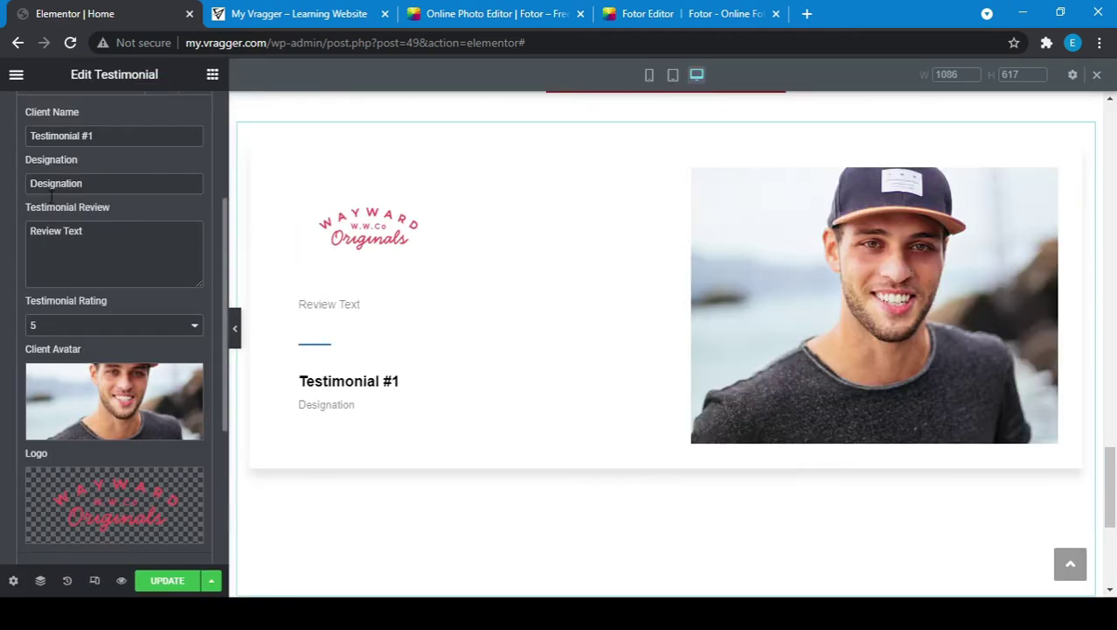
# Step: Enter the client's full name and the designation Software Developer for the first testimonial
pyautogui.scroll(1, 79, 251)
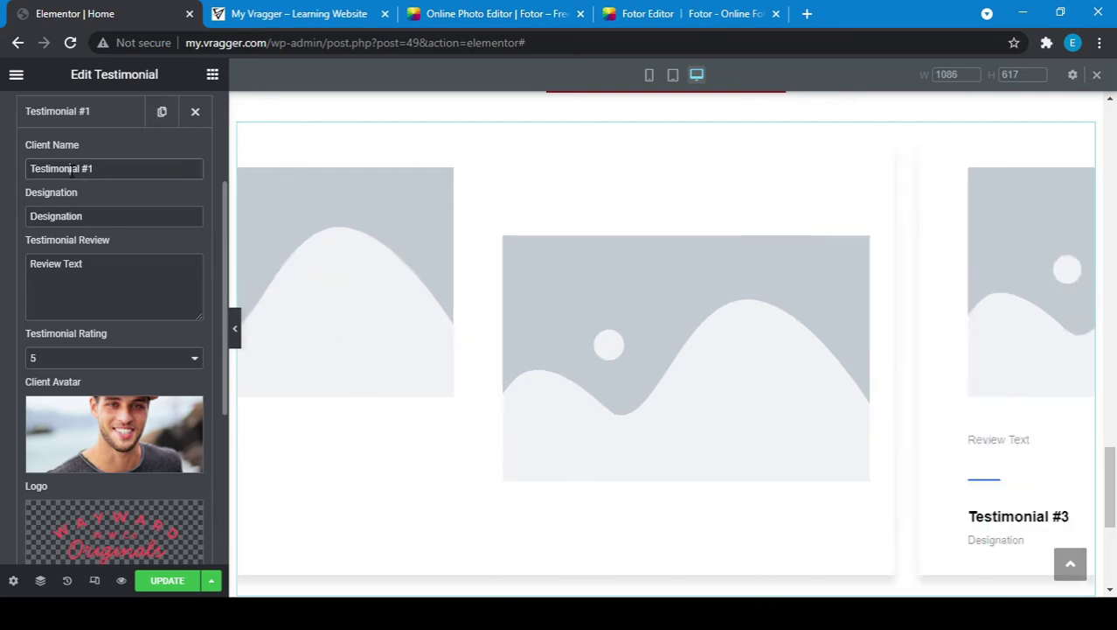
pyautogui.tripleClick(72, 169)
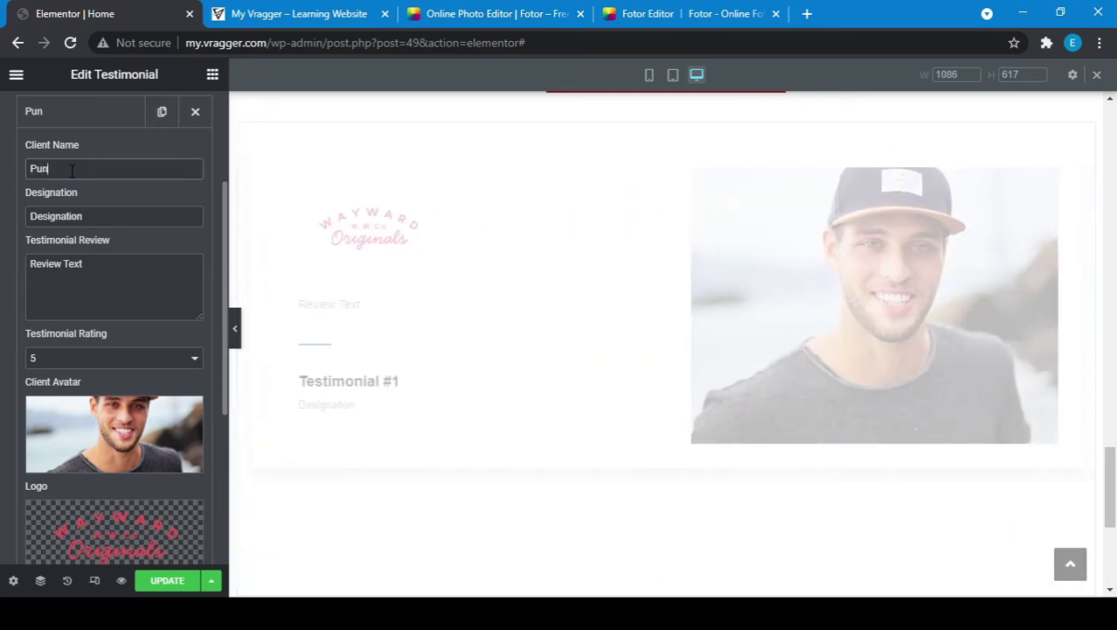
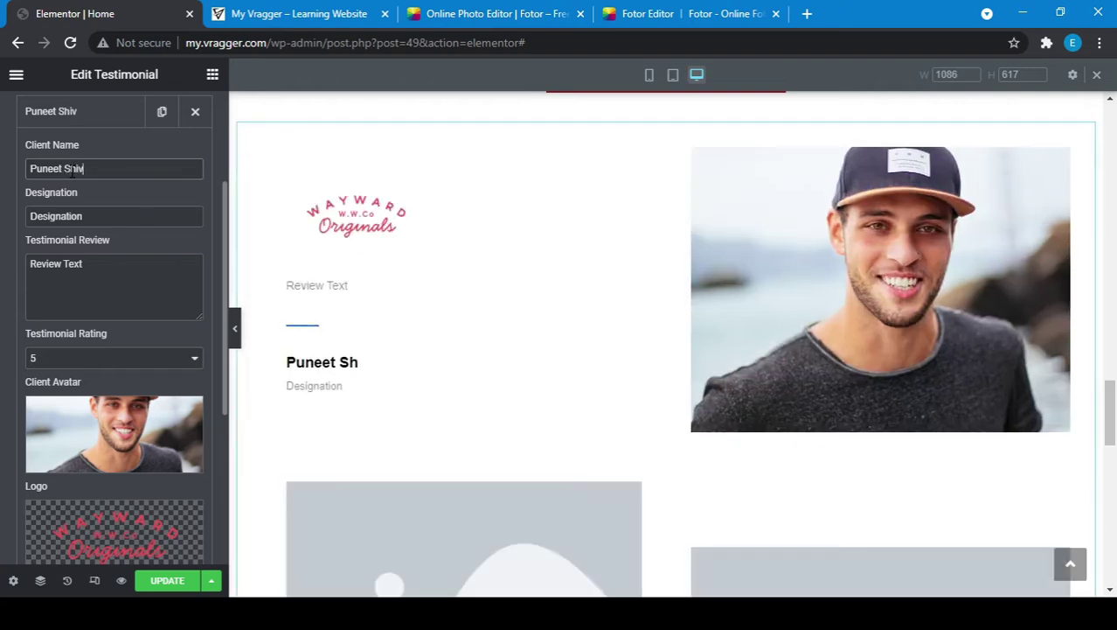
pyautogui.doubleClick(96, 216)
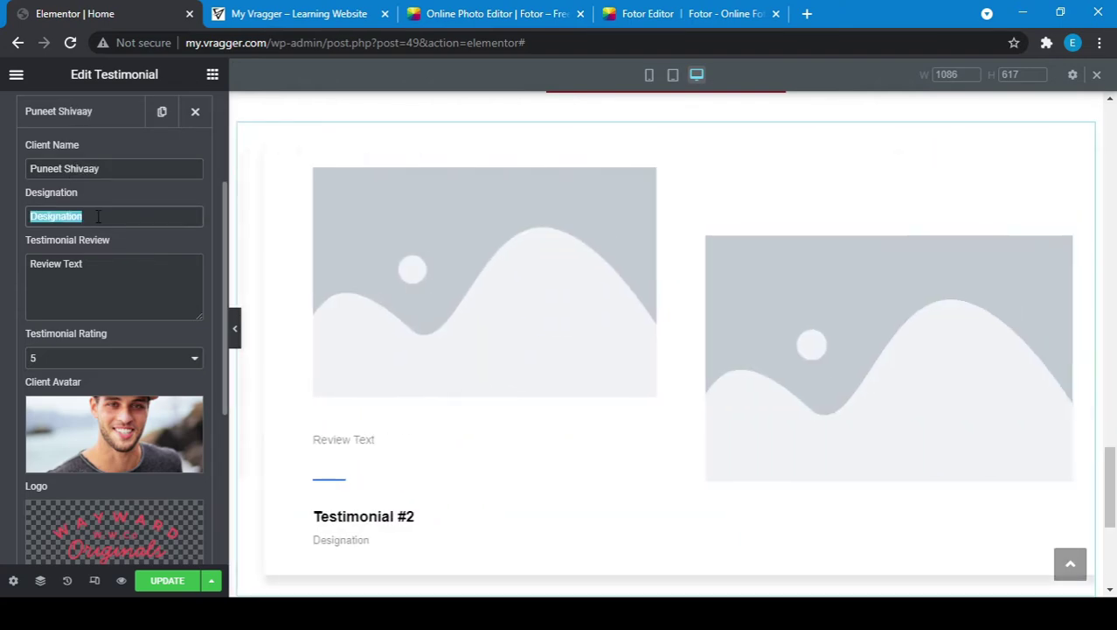
pyautogui.write('Softwr')
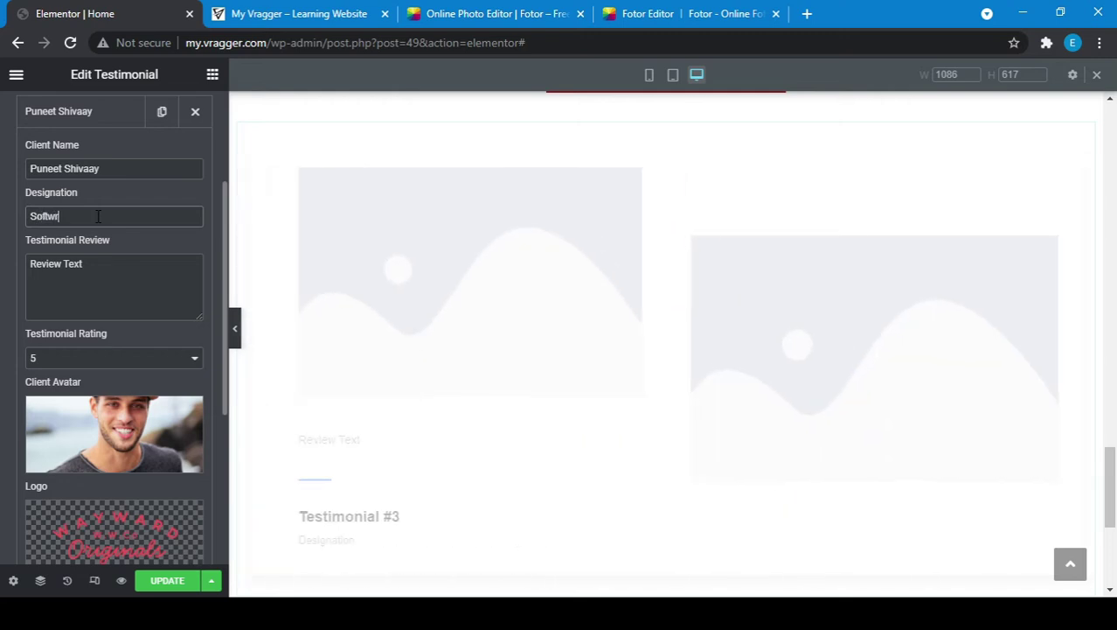
pyautogui.press('BackSpace')
pyautogui.write('are ')
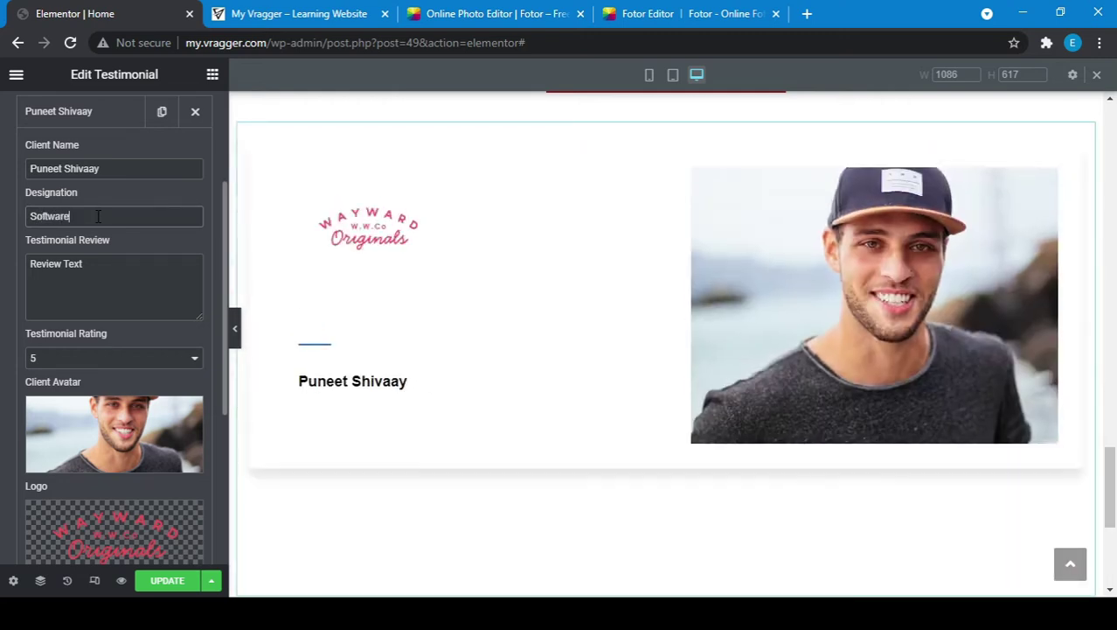
pyautogui.write('Deve')
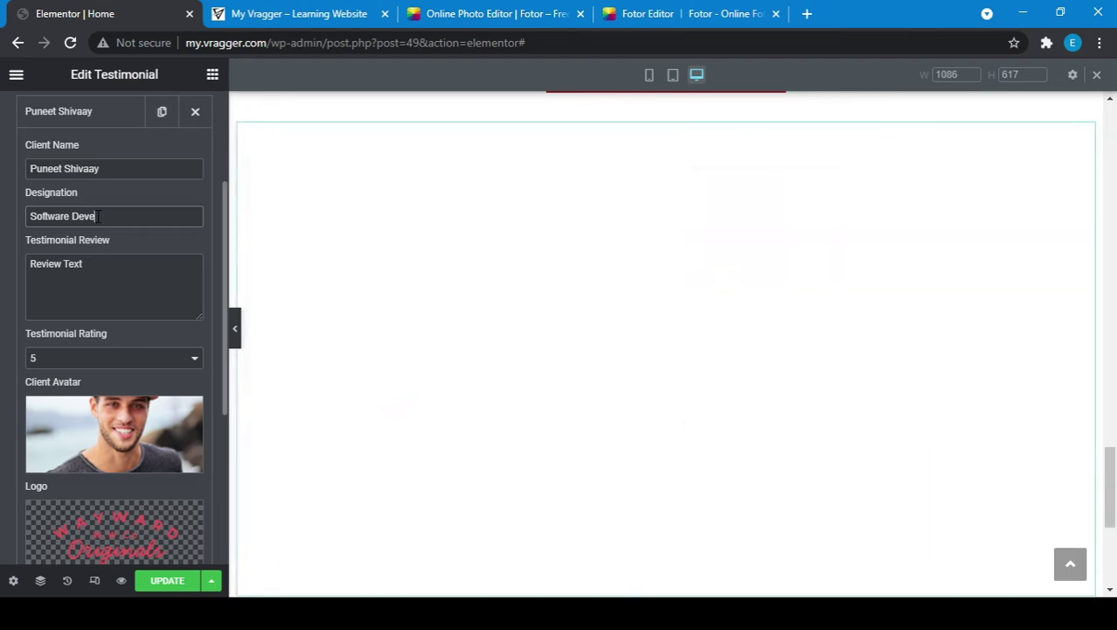
pyautogui.write('loper')
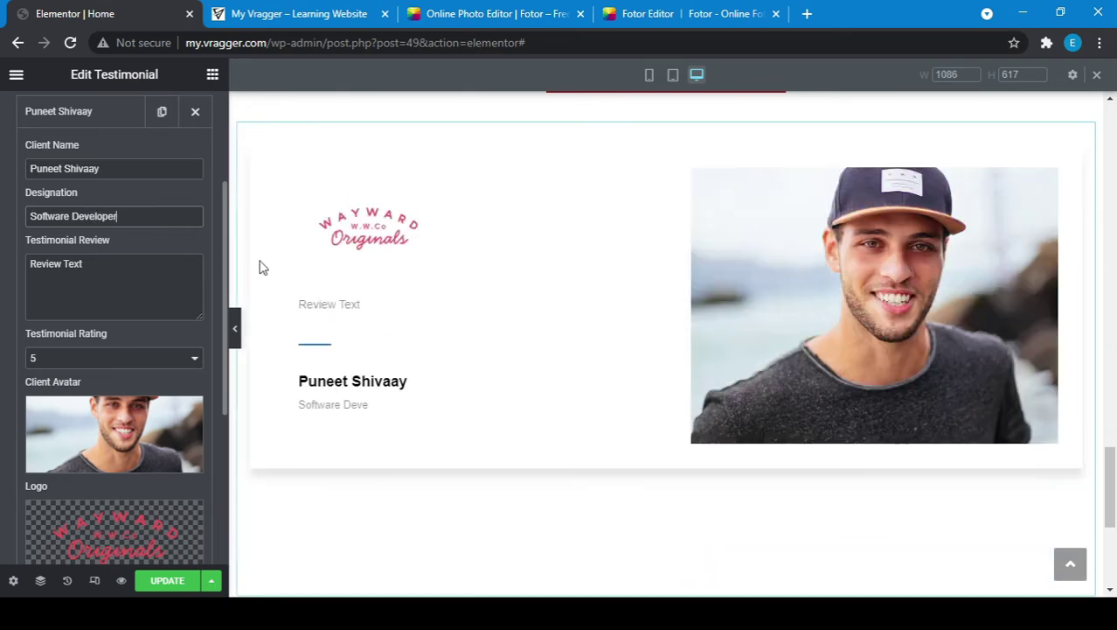
pyautogui.scroll(-2, 490, 334)
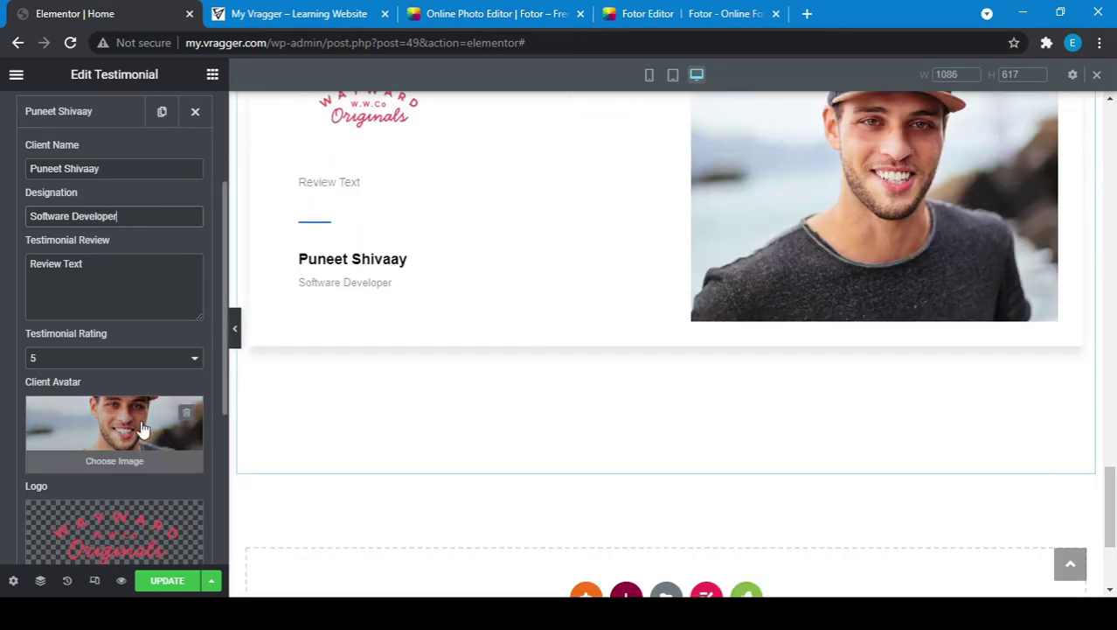
# Step: Replace the first review with 'Learning is very important part of our life.' and update the page
pyautogui.scroll(-2, 68, 373)
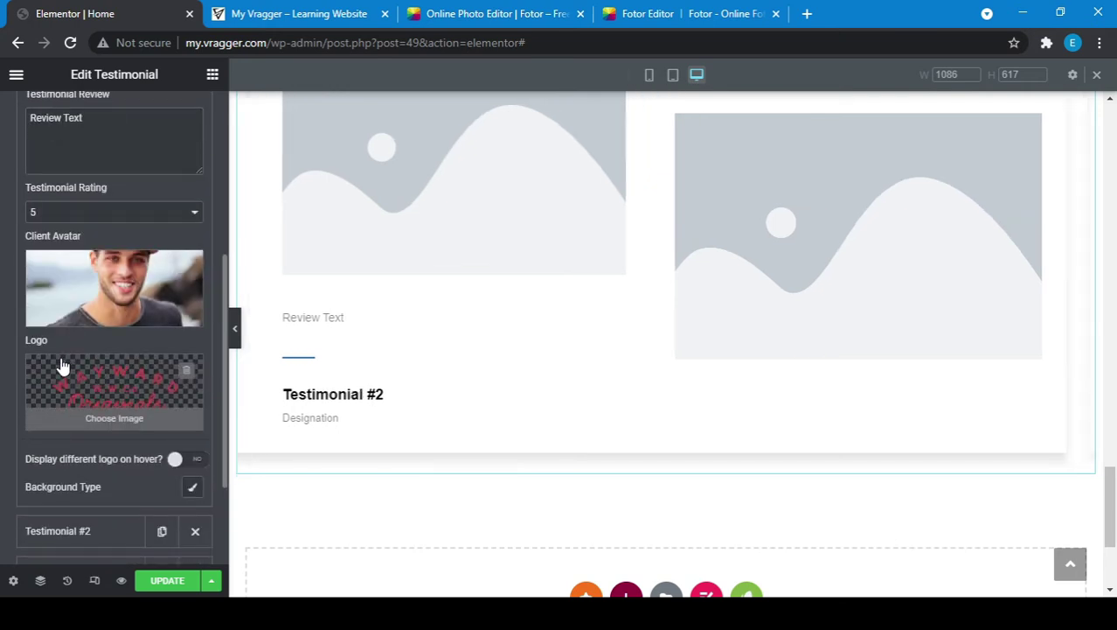
pyautogui.scroll(2, 134, 228)
pyautogui.tripleClick(93, 244)
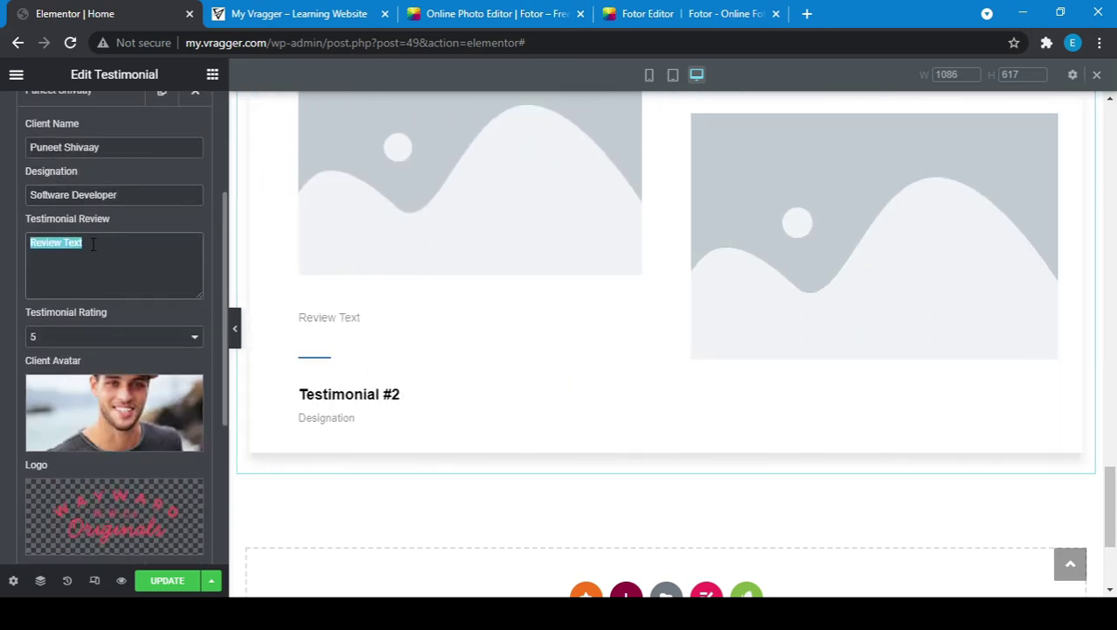
pyautogui.write('Learnig')
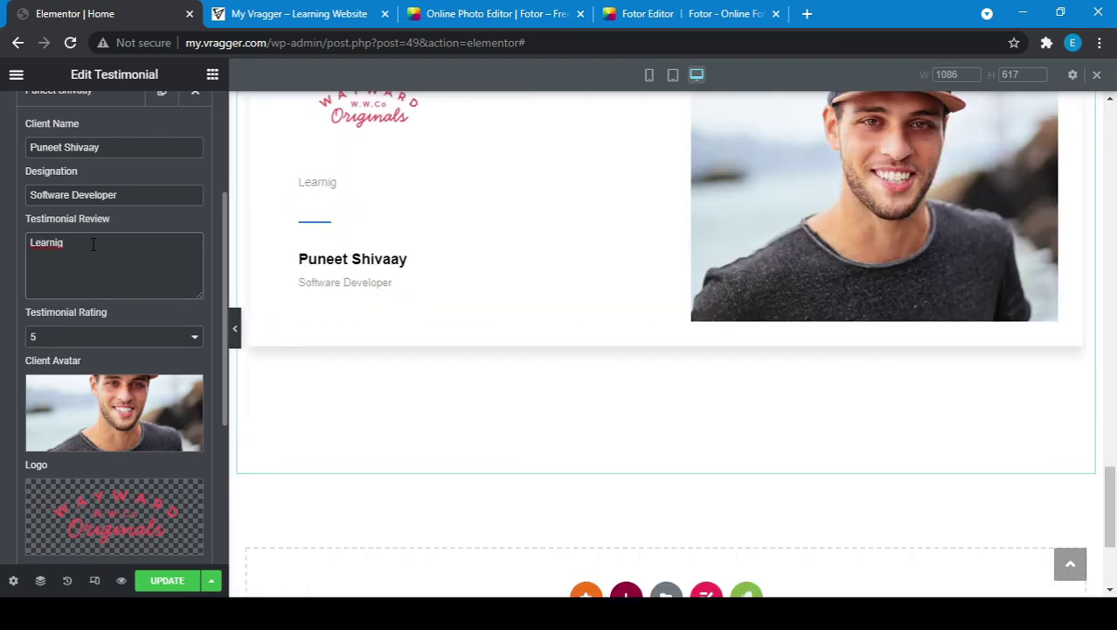
pyautogui.press('BackSpace')
pyautogui.press('BackSpace')
pyautogui.write('ing ')
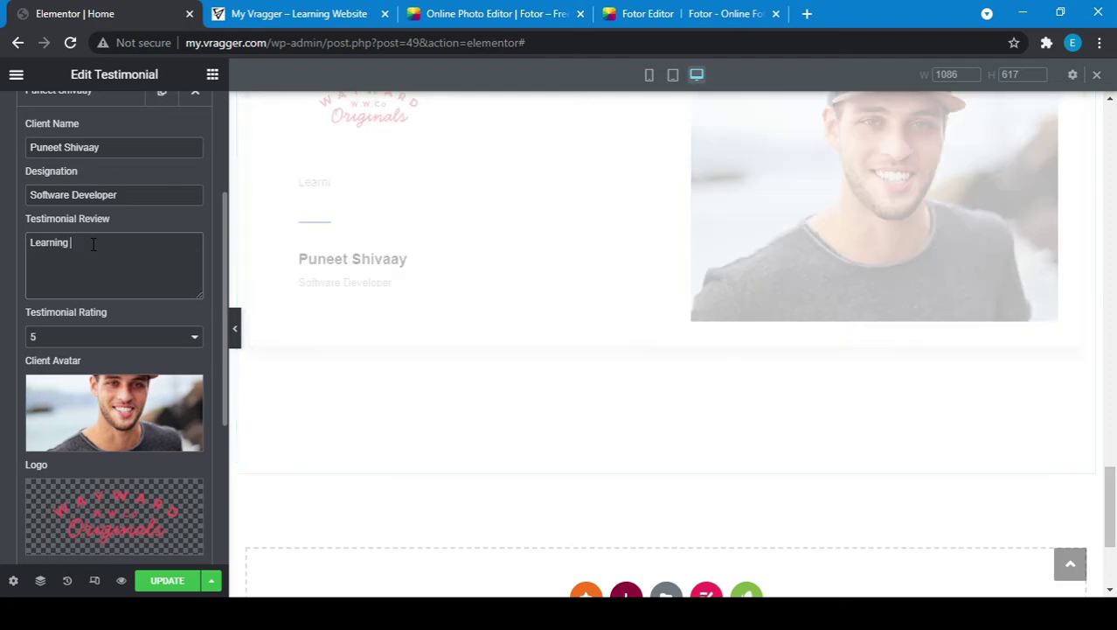
pyautogui.write('is very important part of our l')
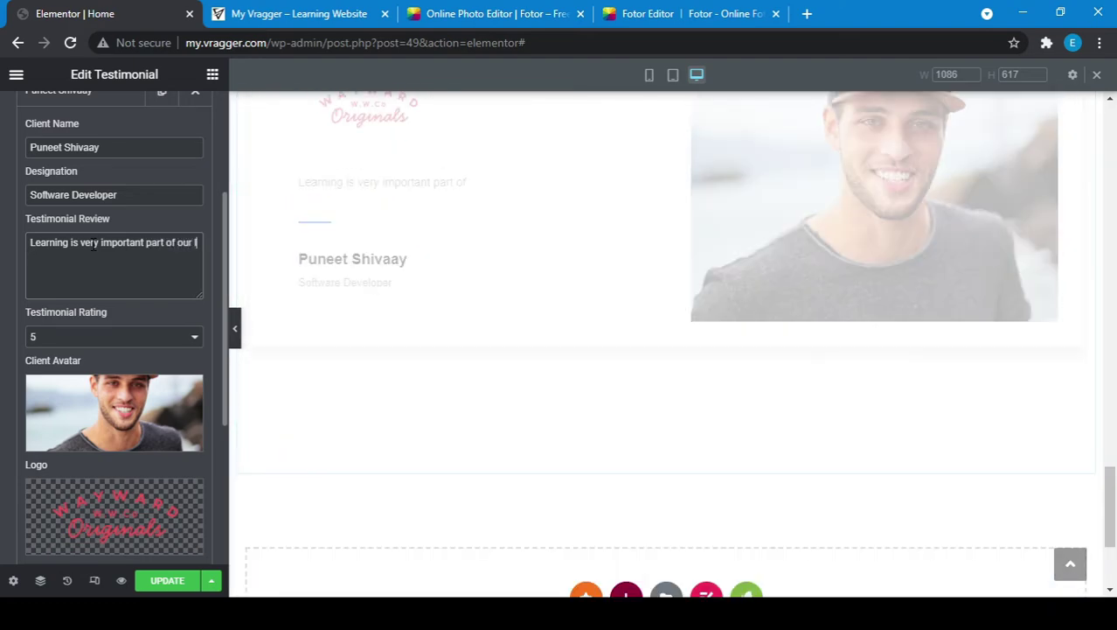
pyautogui.write('ife.')
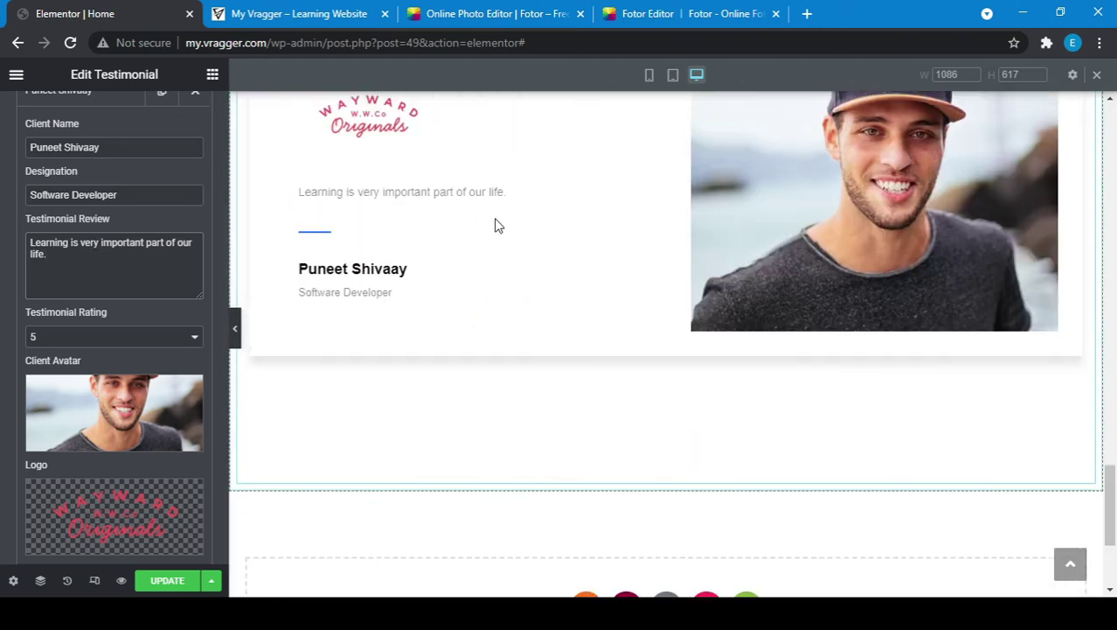
pyautogui.click(175, 581)
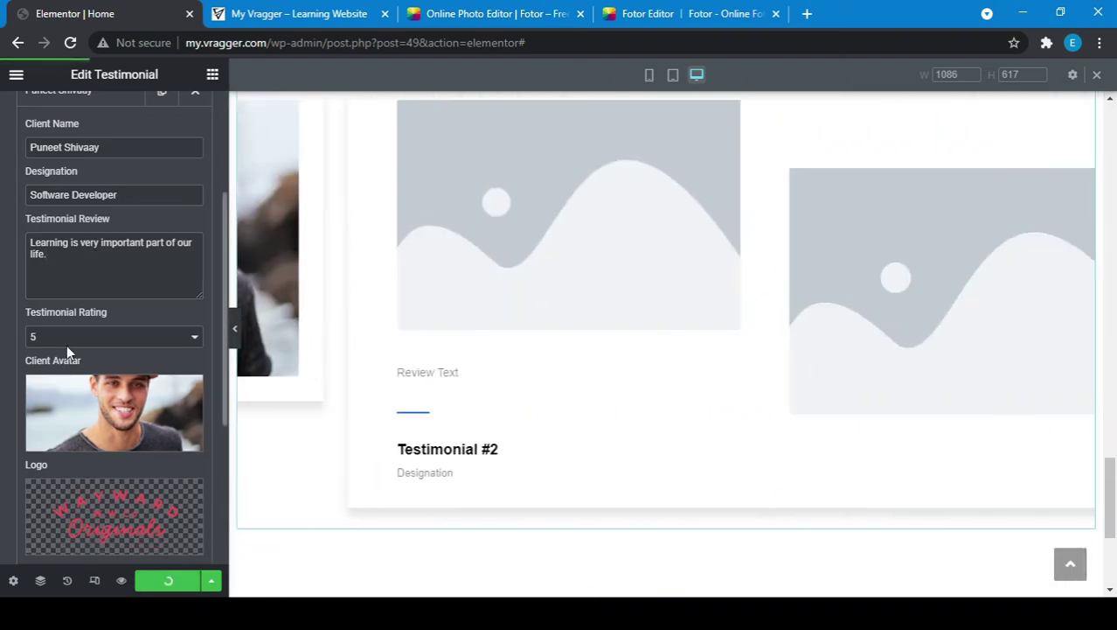
pyautogui.scroll(2, 68, 333)
# Step: Open Testimonial #2 and replace its placeholder client name with the customer's correctly capitalised name
pyautogui.click(65, 235)
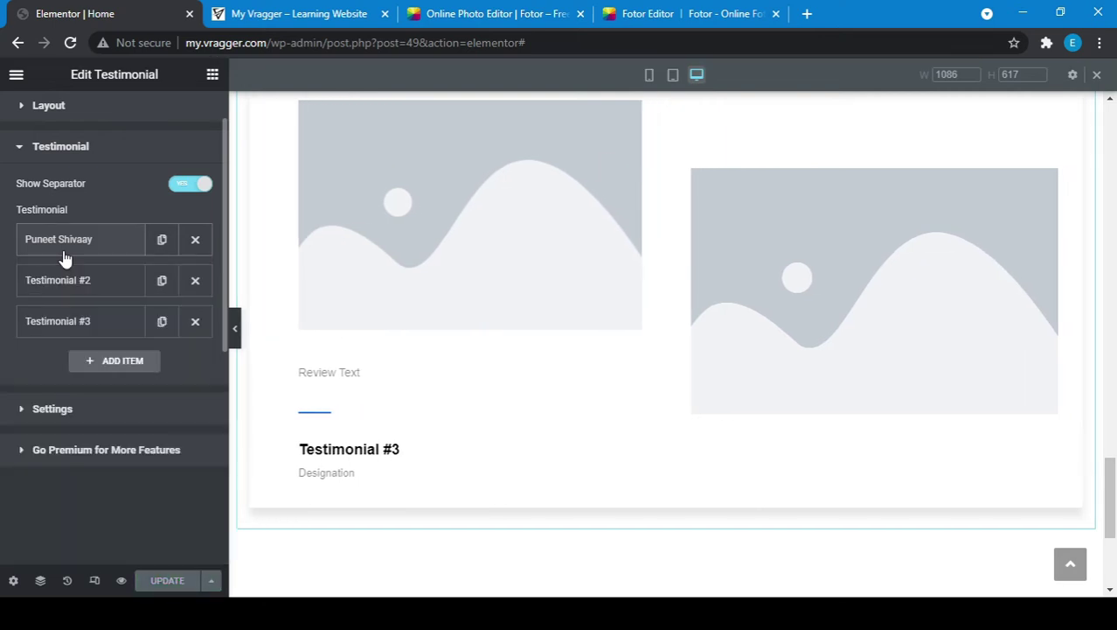
pyautogui.click(70, 280)
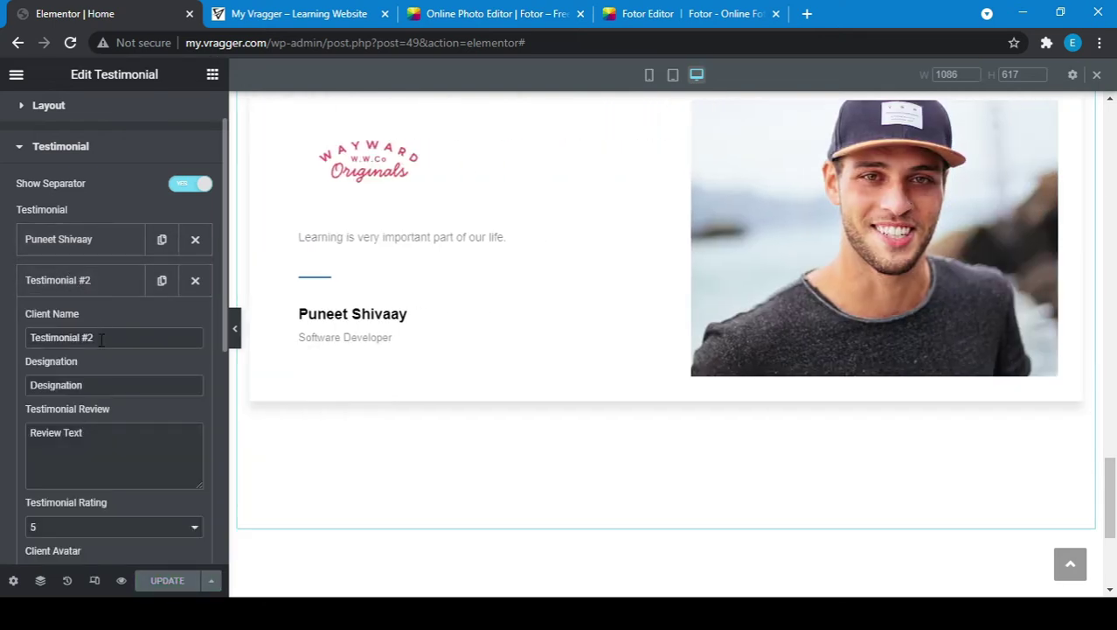
pyautogui.tripleClick(100, 338)
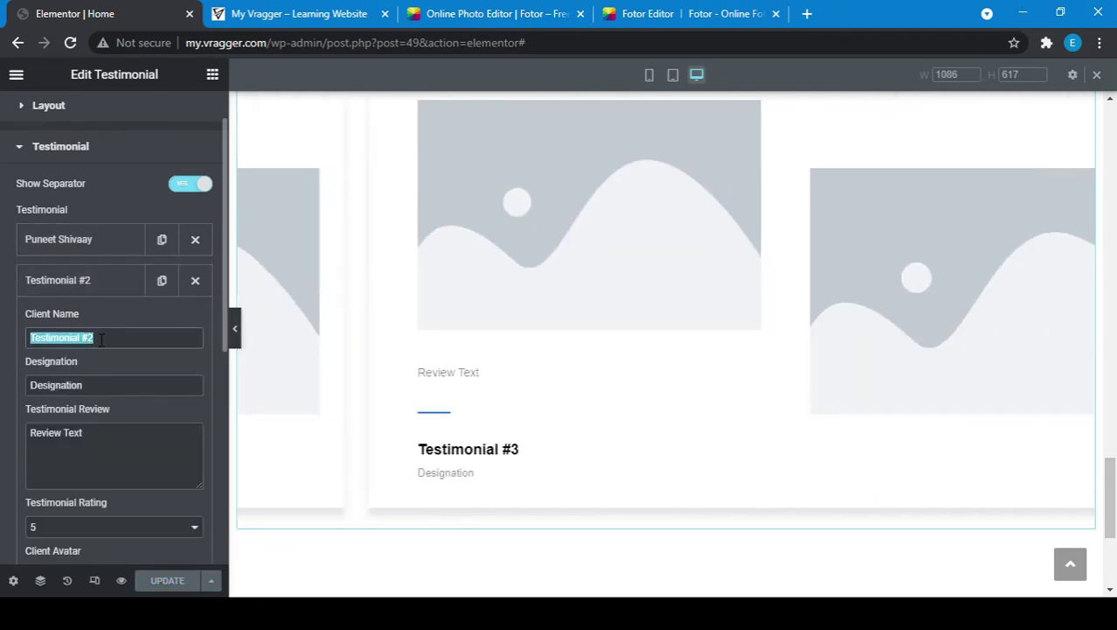
pyautogui.write('SHekhar')
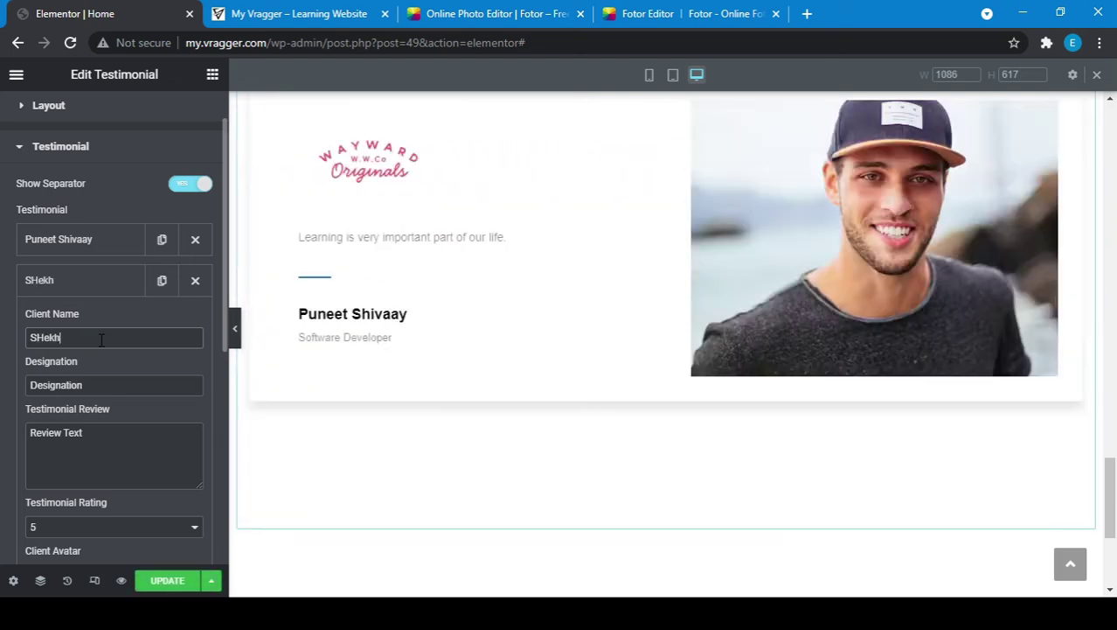
pyautogui.click(74, 390)
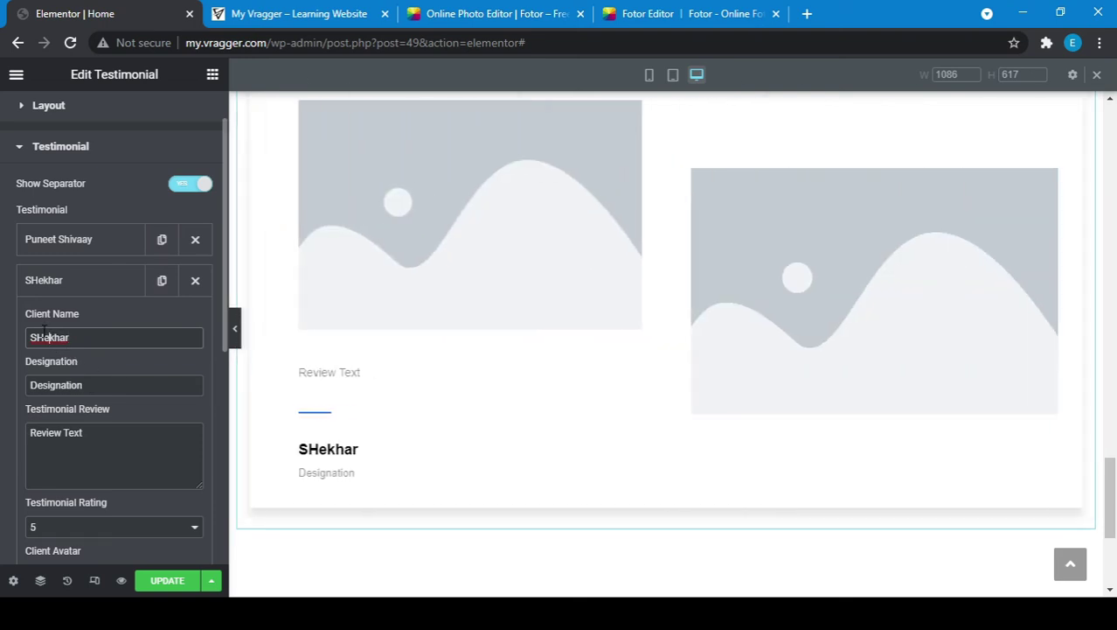
pyautogui.click(44, 331)
pyautogui.press('BackSpace')
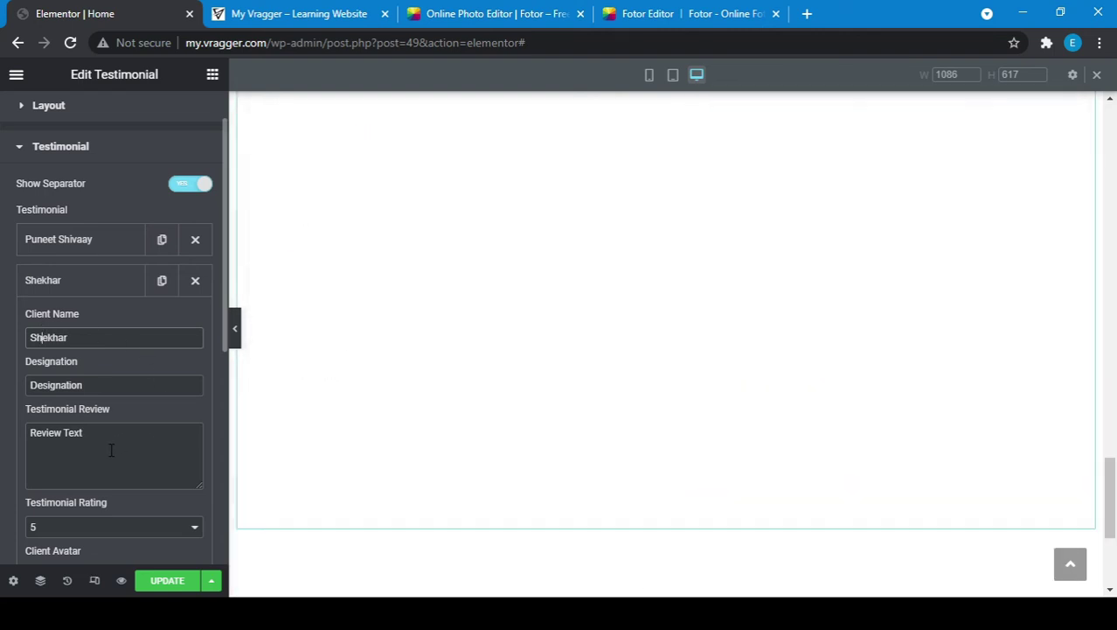
pyautogui.click(111, 449)
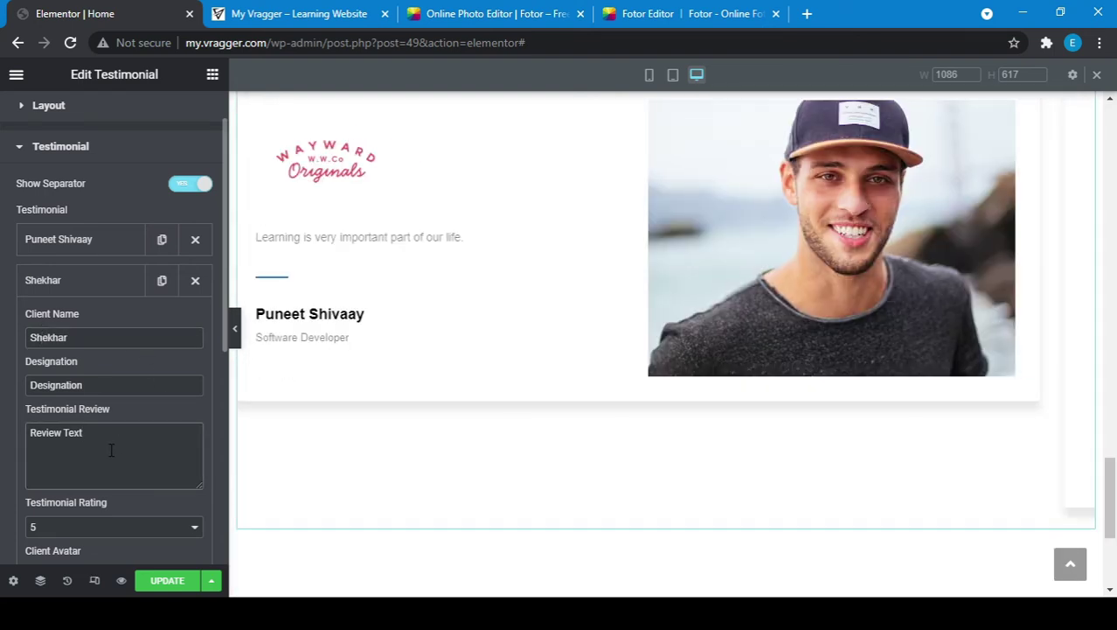
pyautogui.scroll(-2, 87, 385)
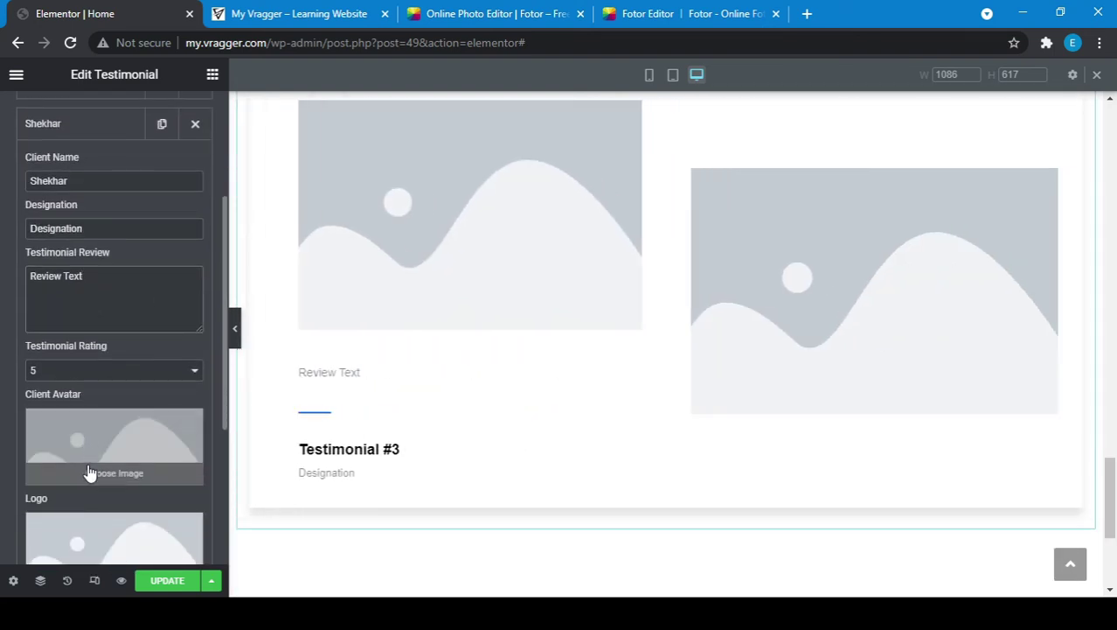
# Step: Upload ava-3.jpg and set it as the second testimonial's client avatar
pyautogui.click(90, 473)
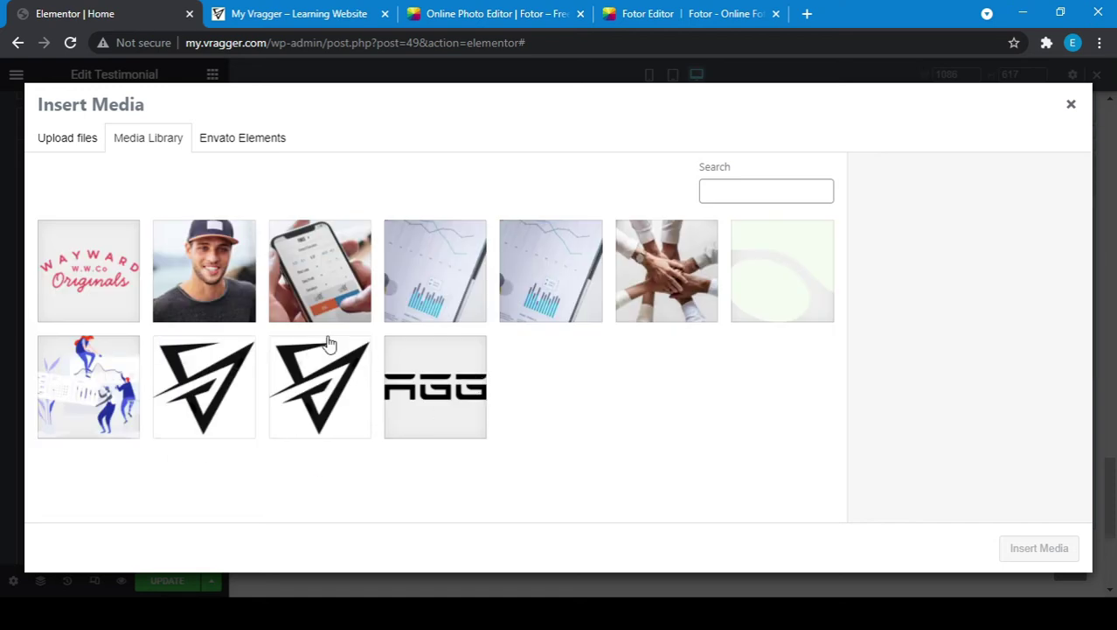
pyautogui.click(50, 144)
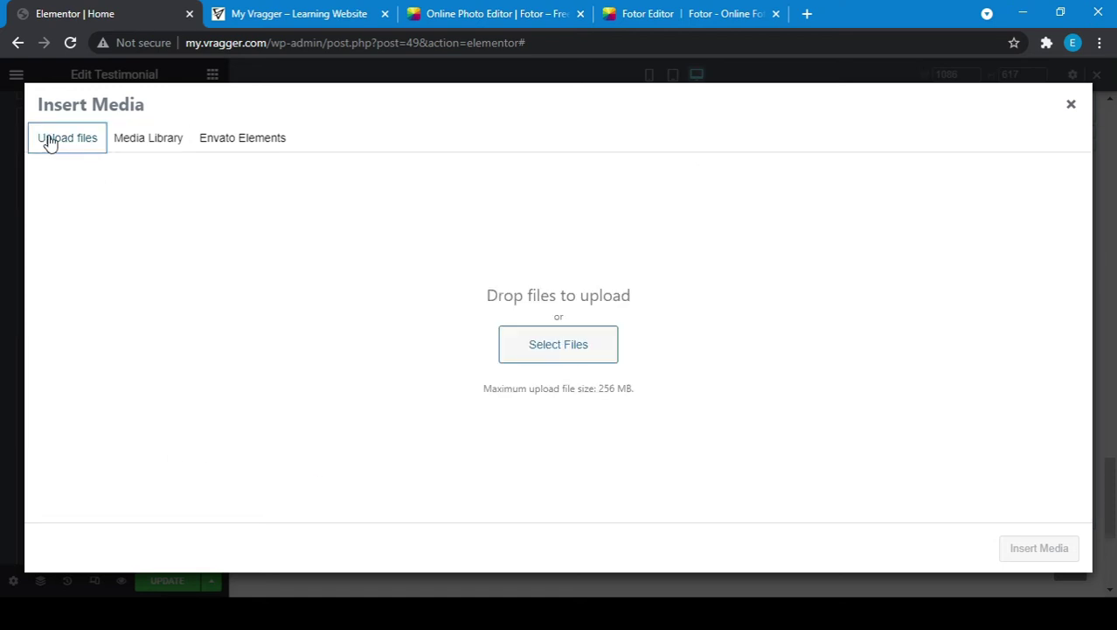
pyautogui.click(567, 344)
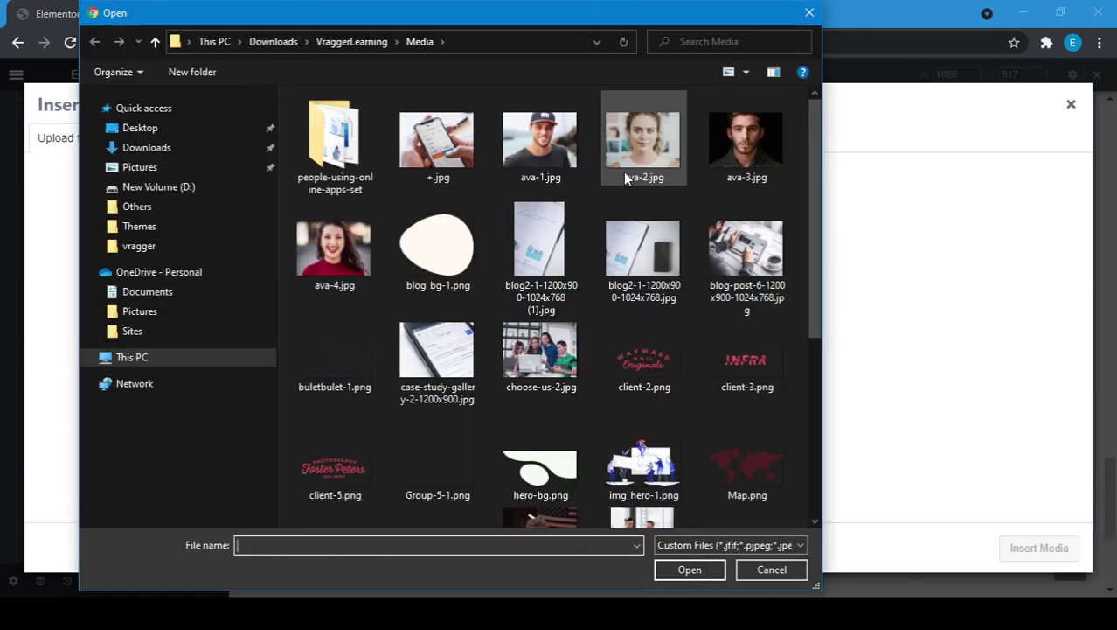
pyautogui.doubleClick(742, 153)
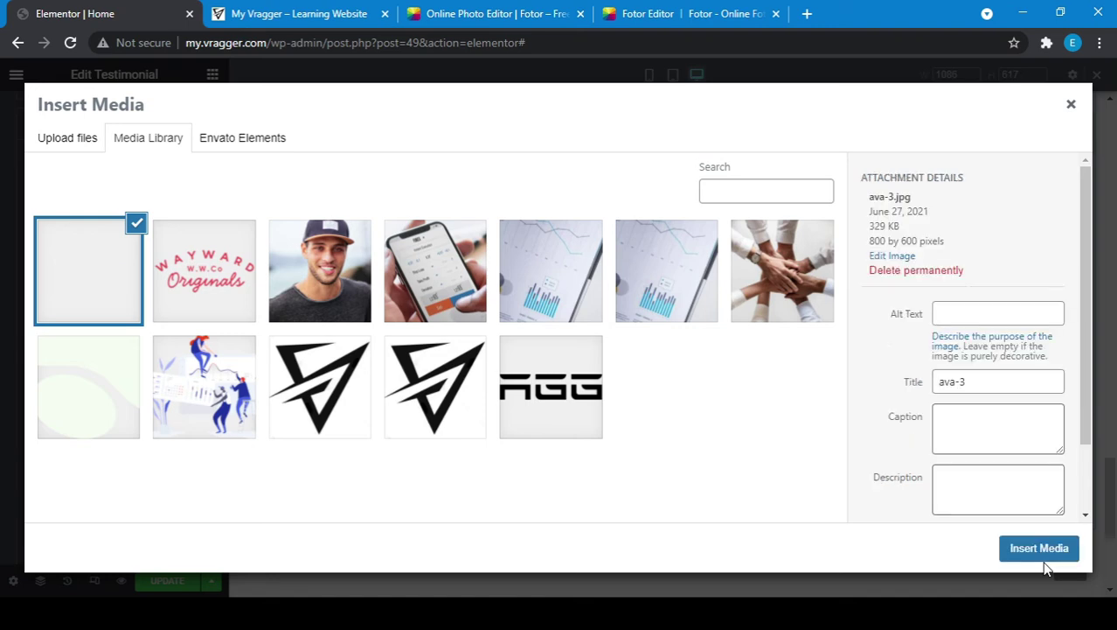
pyautogui.click(1039, 548)
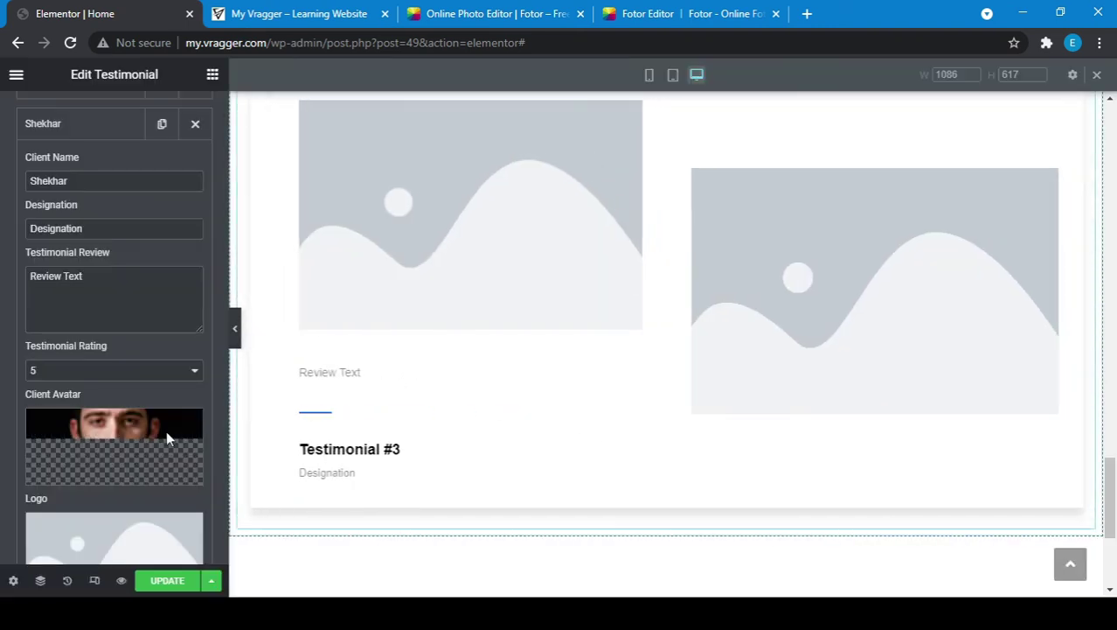
# Step: Upload client-3.png and set the INFRA logo on the second testimonial
pyautogui.scroll(-1, 140, 446)
pyautogui.click(85, 465)
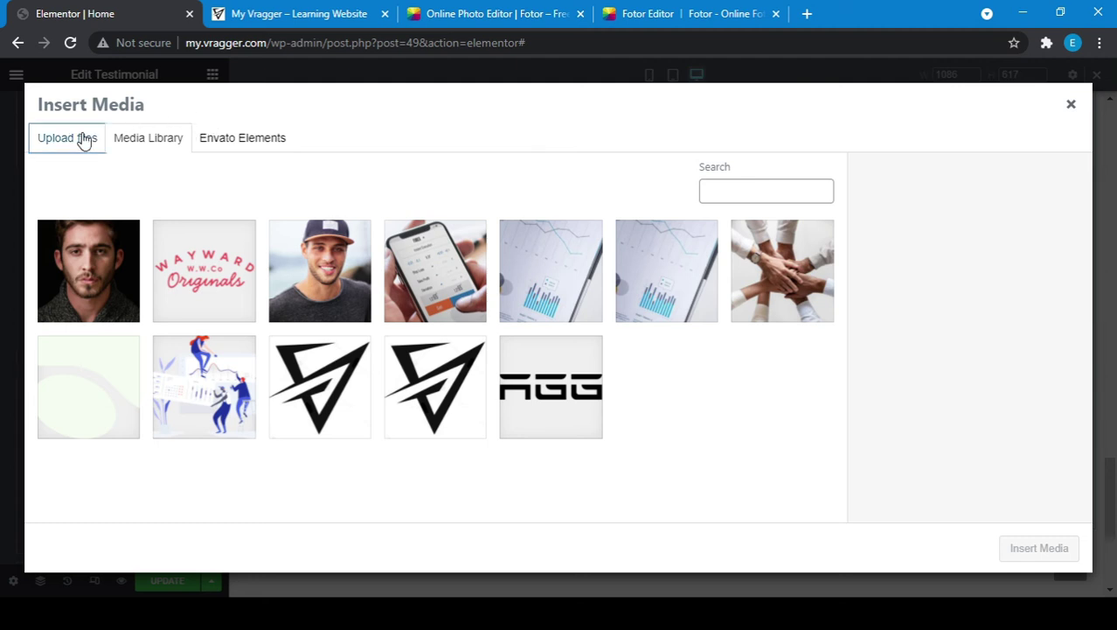
pyautogui.click(83, 140)
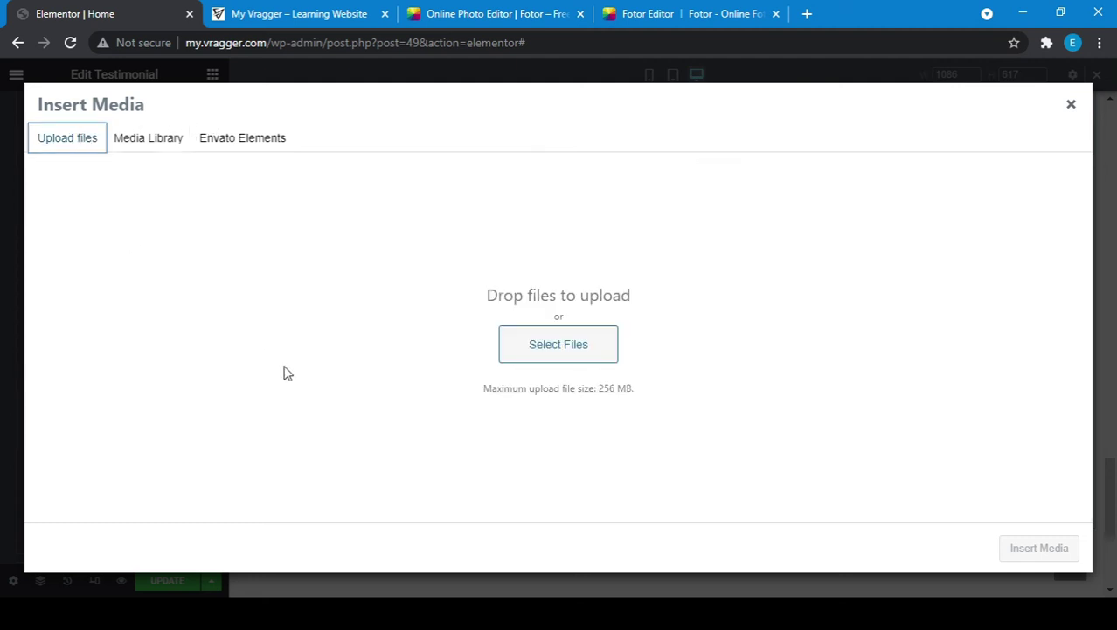
pyautogui.click(539, 346)
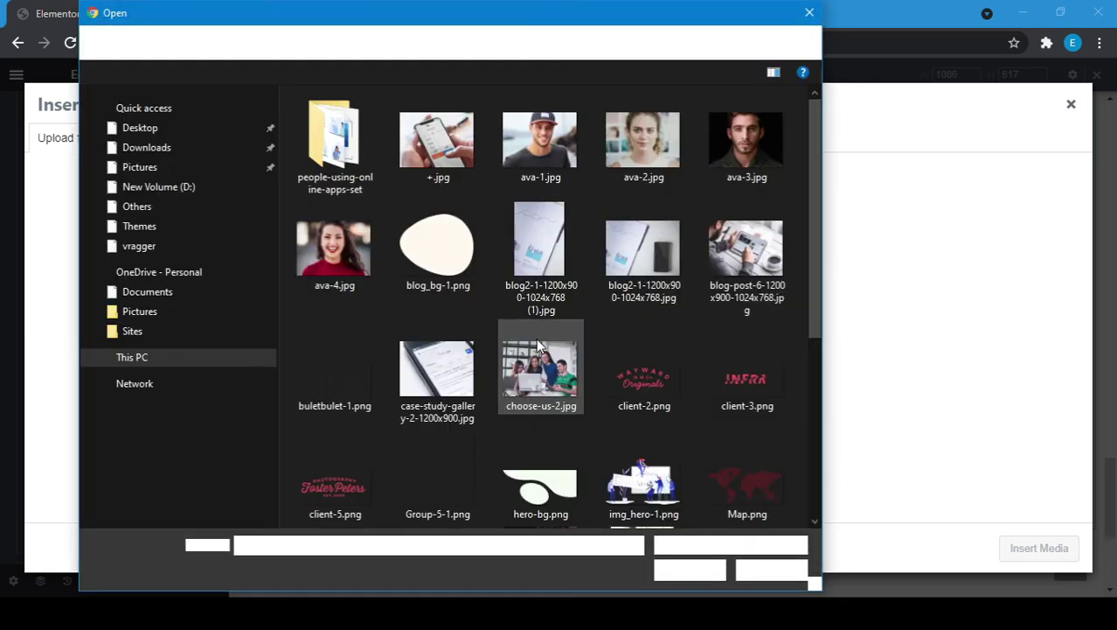
pyautogui.click(724, 389)
pyautogui.doubleClick(724, 389)
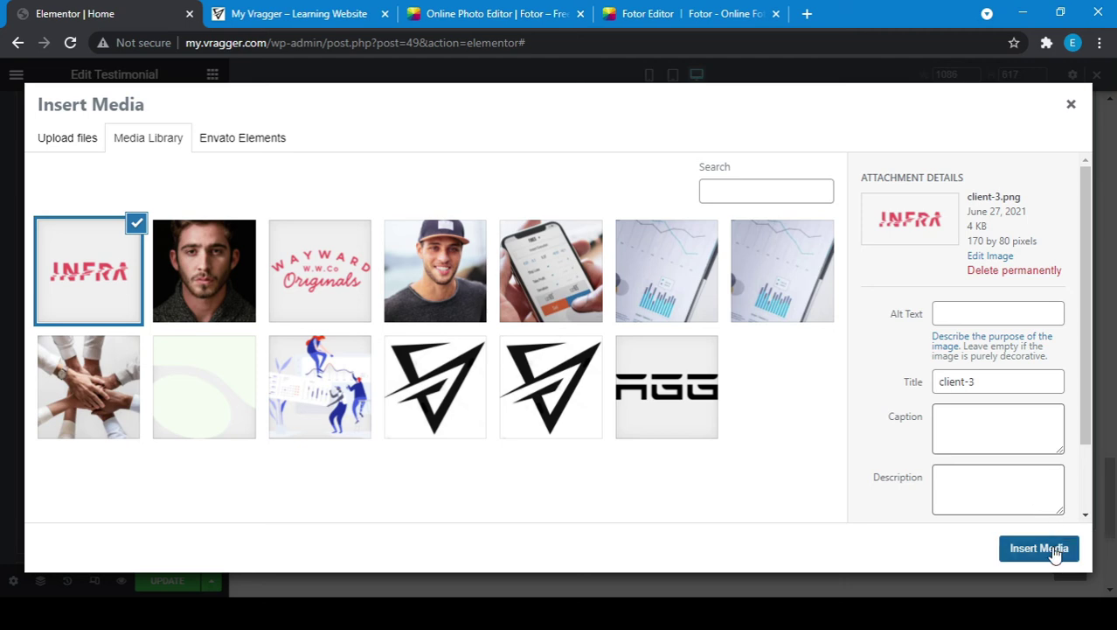
pyautogui.click(1052, 551)
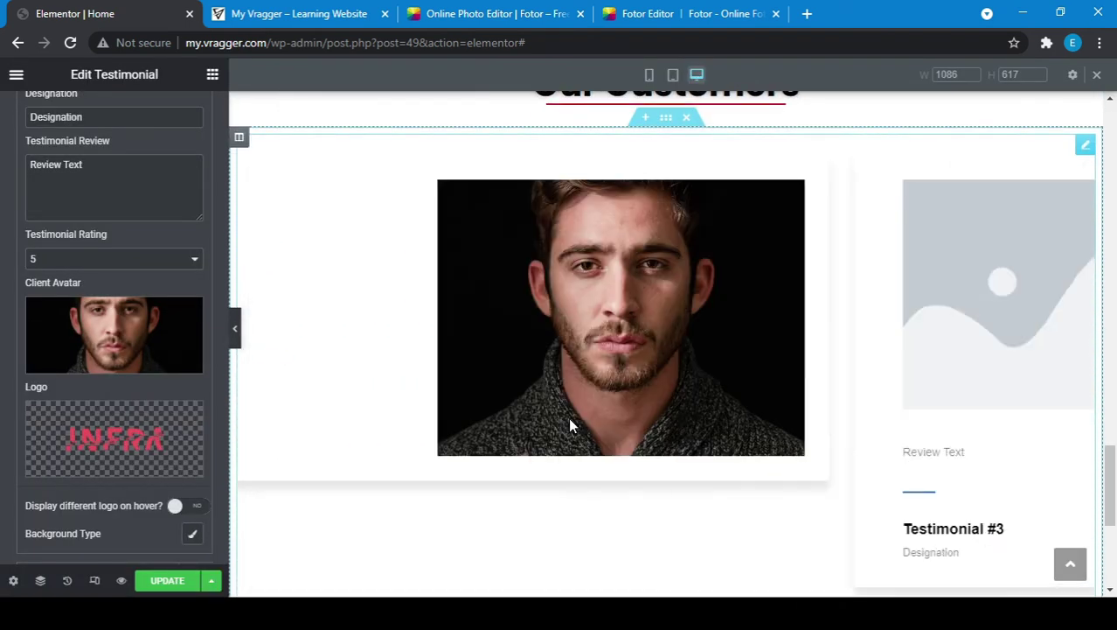
# Step: Update the Elementor page, then reload the live site tab with F5
pyautogui.click(157, 580)
pyautogui.click(236, 331)
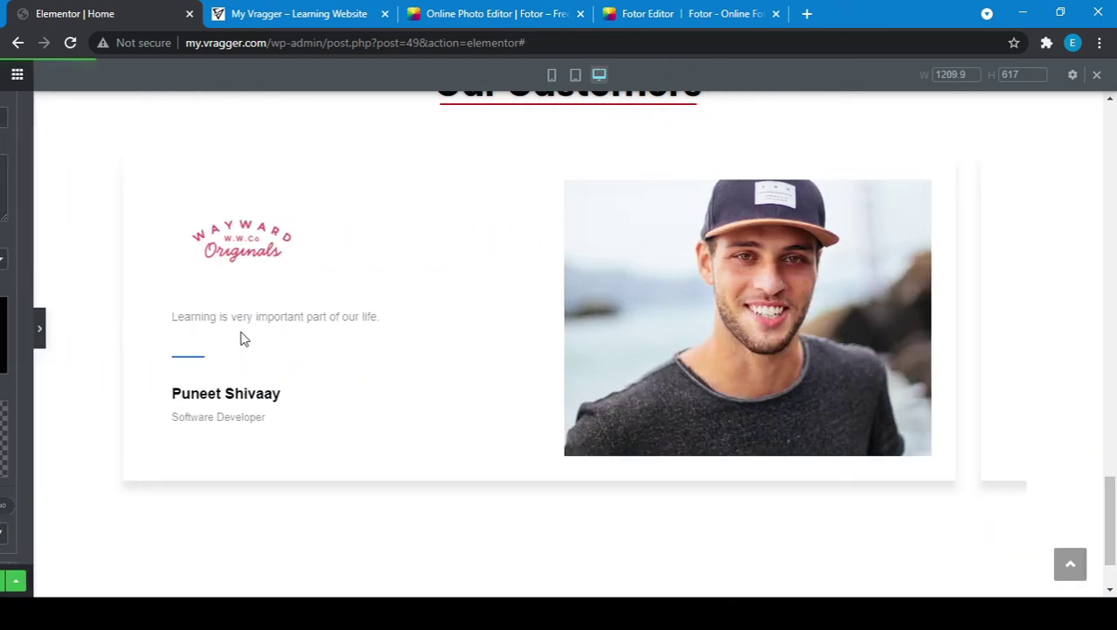
pyautogui.click(294, 11)
pyautogui.press('F5')
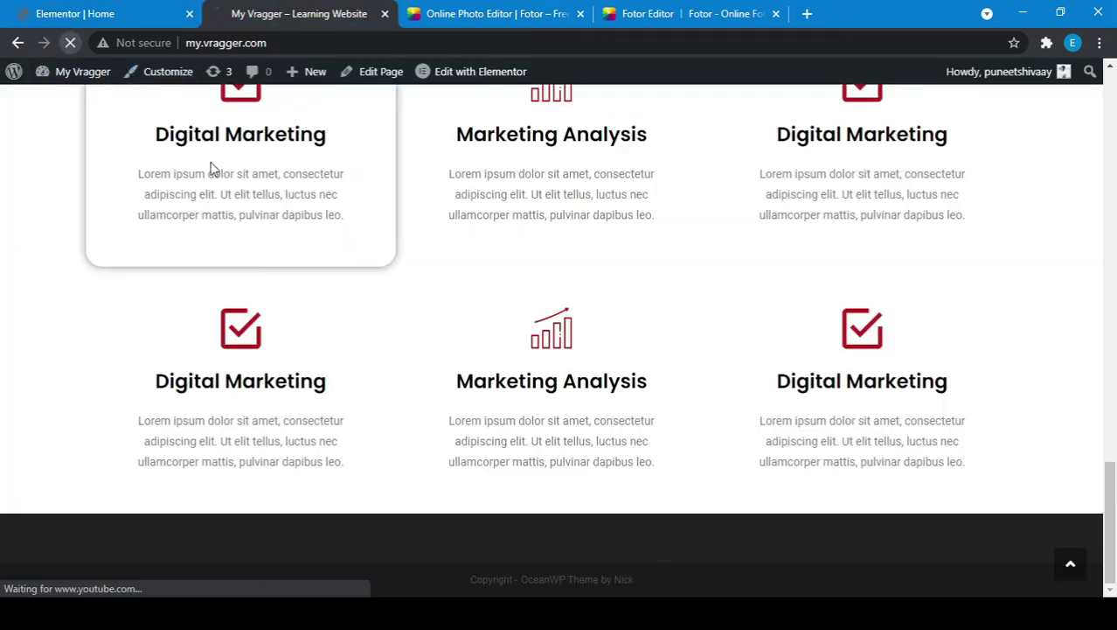
# Step: Scroll the live homepage to the Our Customers testimonial carousel
pyautogui.scroll(-5, 396, 319)
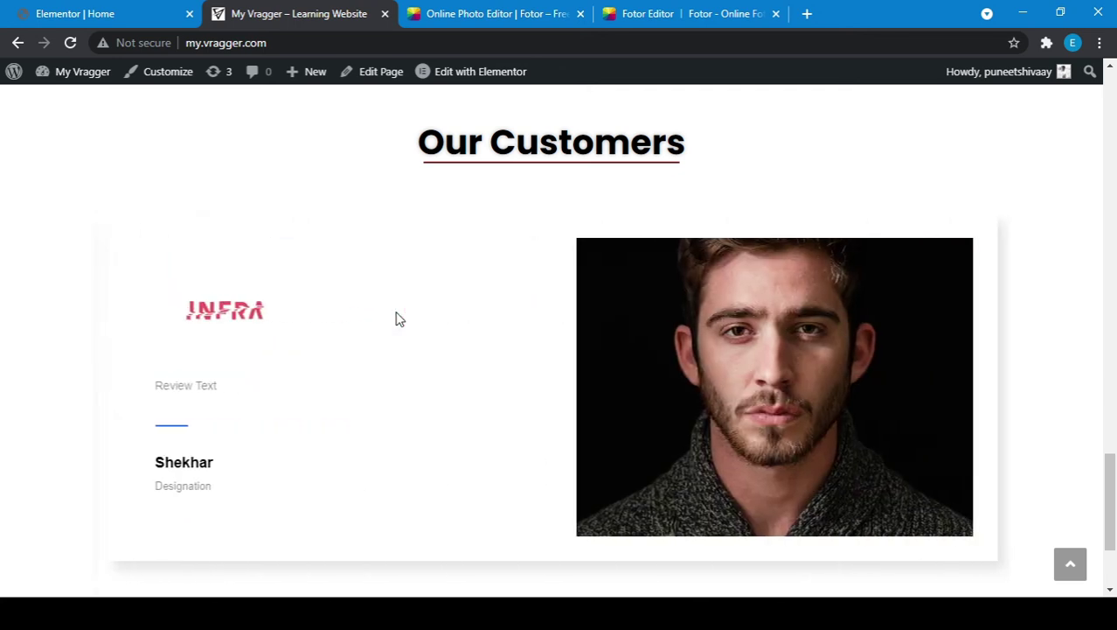
pyautogui.scroll(-2, 624, 332)
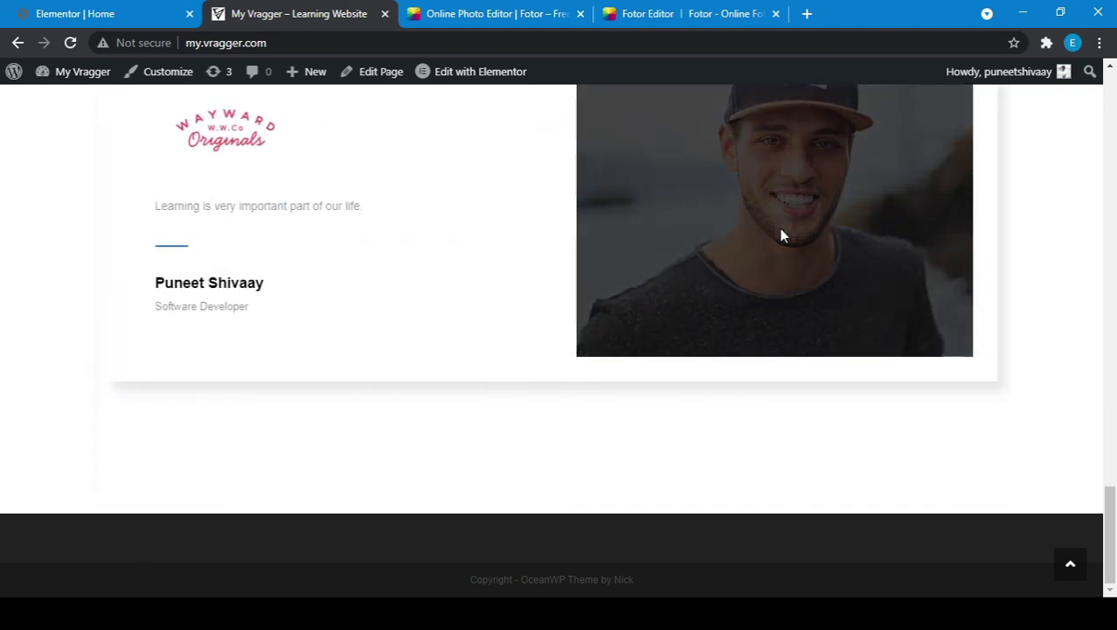
pyautogui.scroll(2, 780, 228)
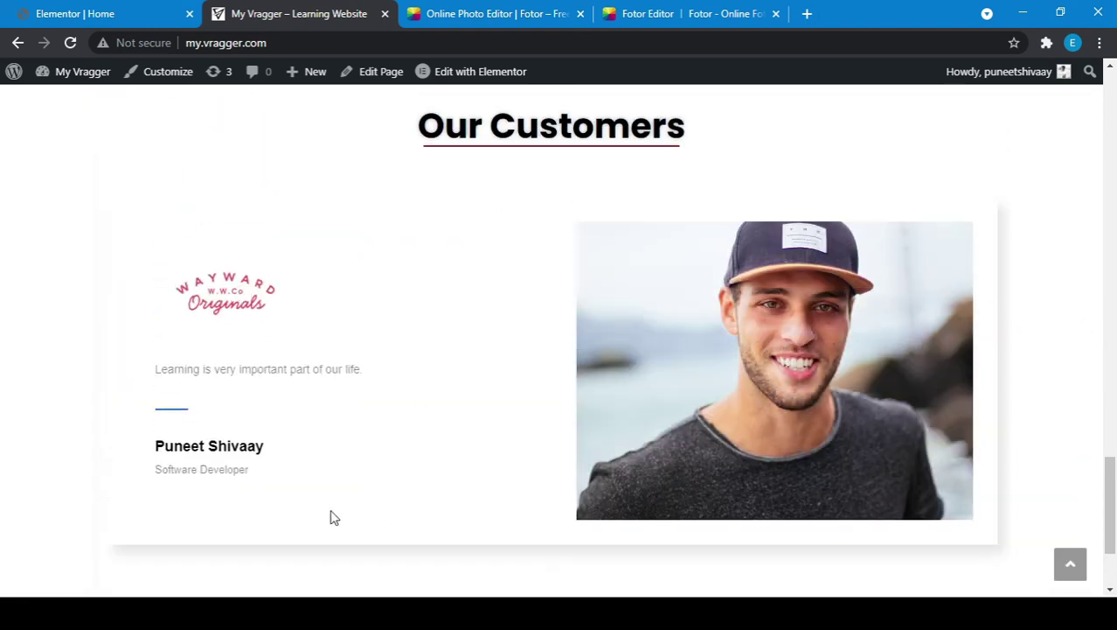
pyautogui.scroll(-2, 331, 517)
pyautogui.scroll(6, 332, 518)
pyautogui.scroll(-2, 331, 518)
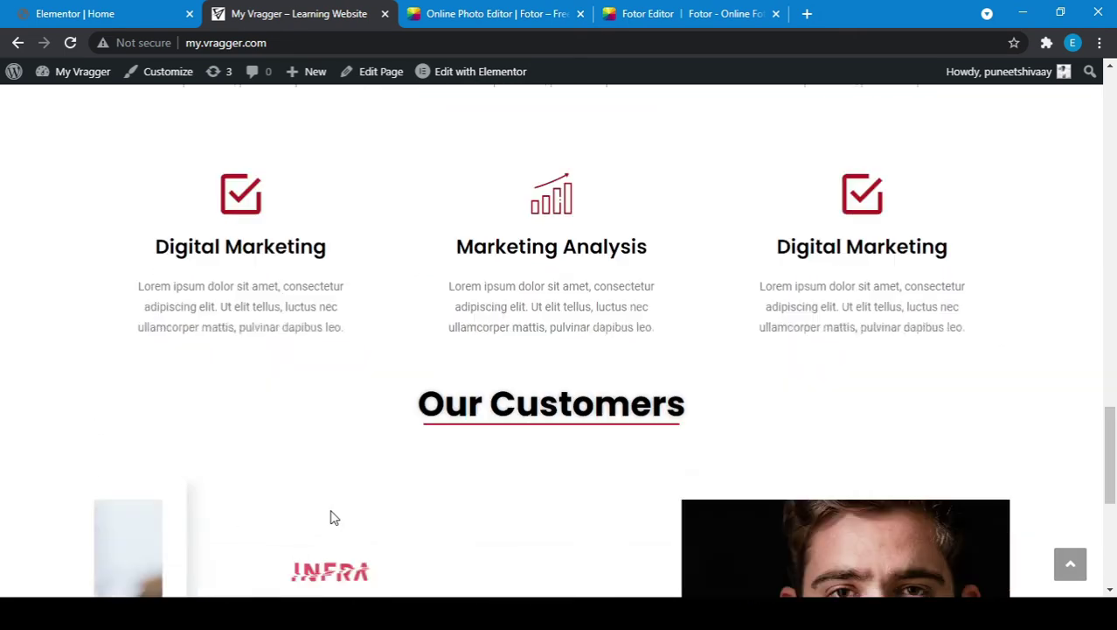